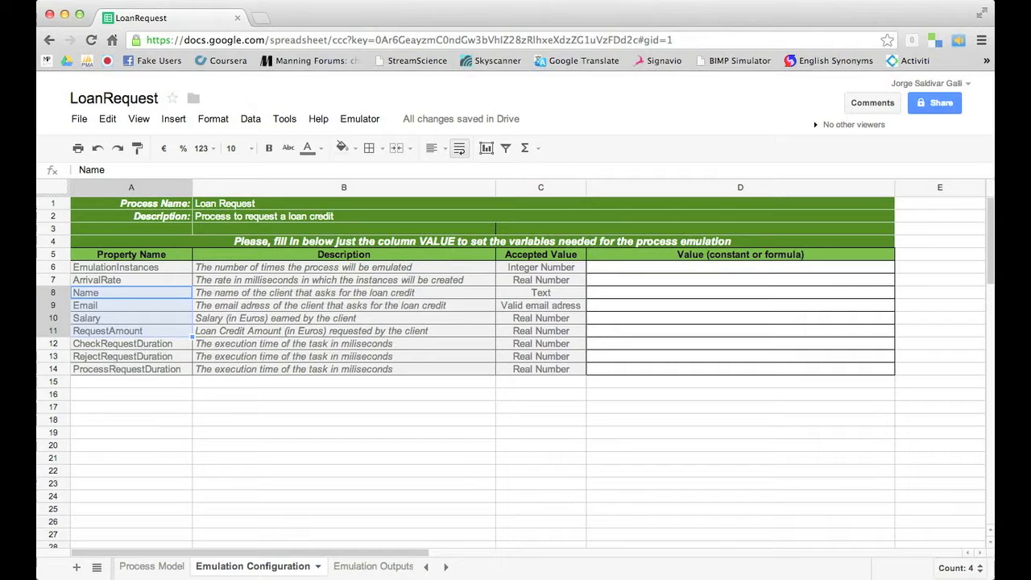
# Review the task-duration rows and the Emulation Outputs and Process Model sheets, then return to Emulation Configuration
pyautogui.click(166, 343)
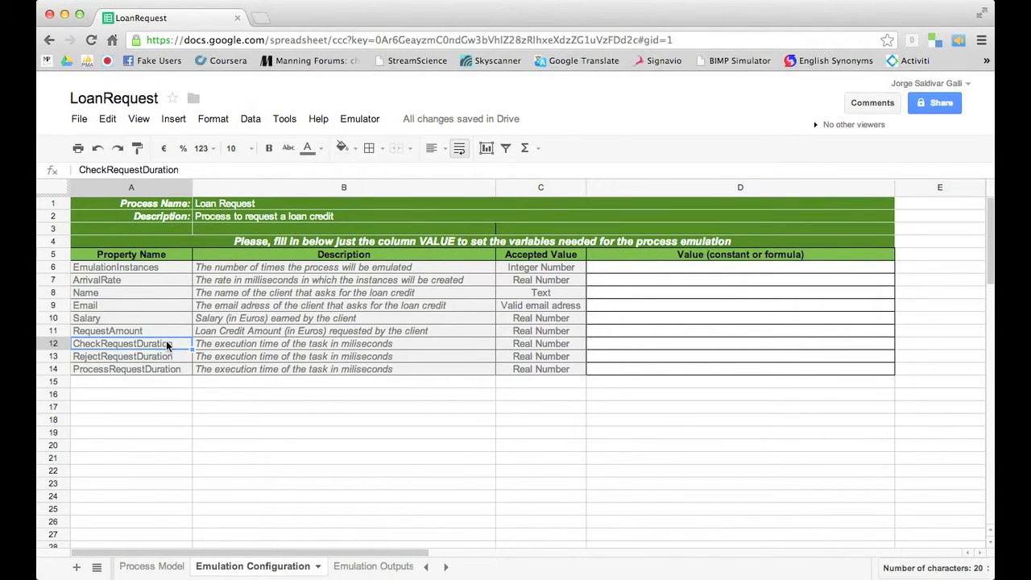
pyautogui.hotkey('shift', 'Down')
pyautogui.hotkey('shift', 'Down')
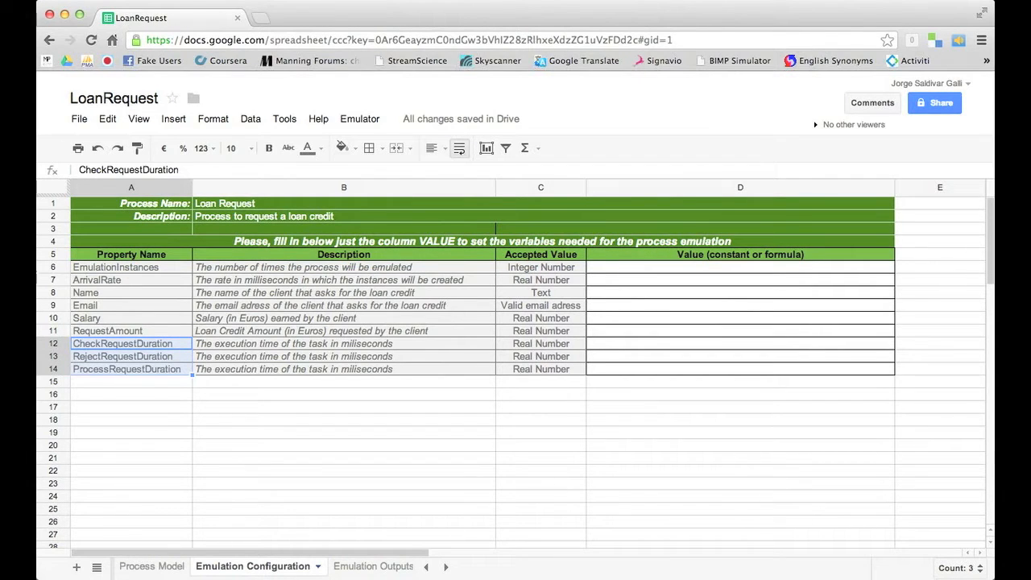
pyautogui.click(367, 567)
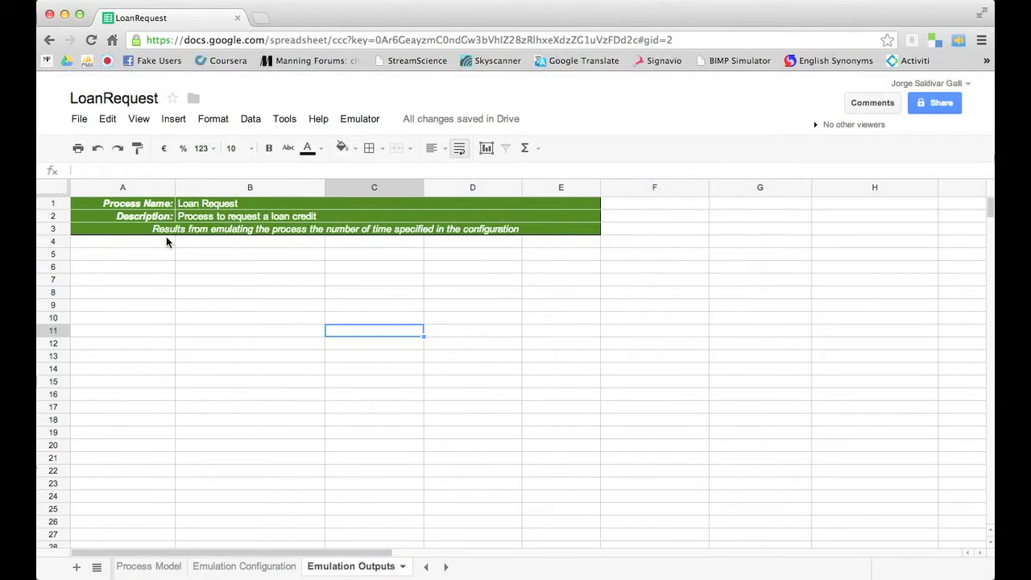
pyautogui.click(147, 567)
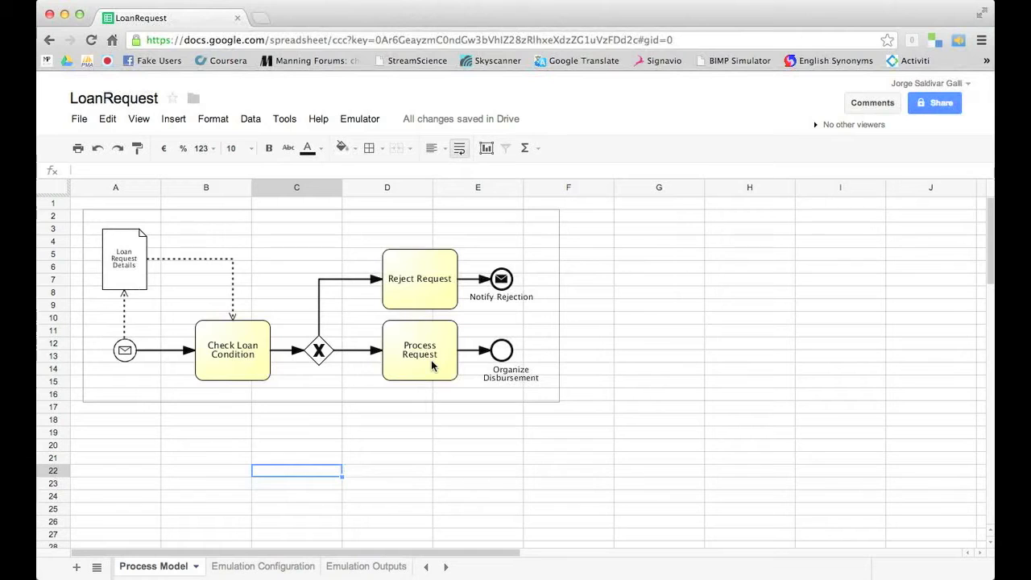
pyautogui.moveTo(262, 572)
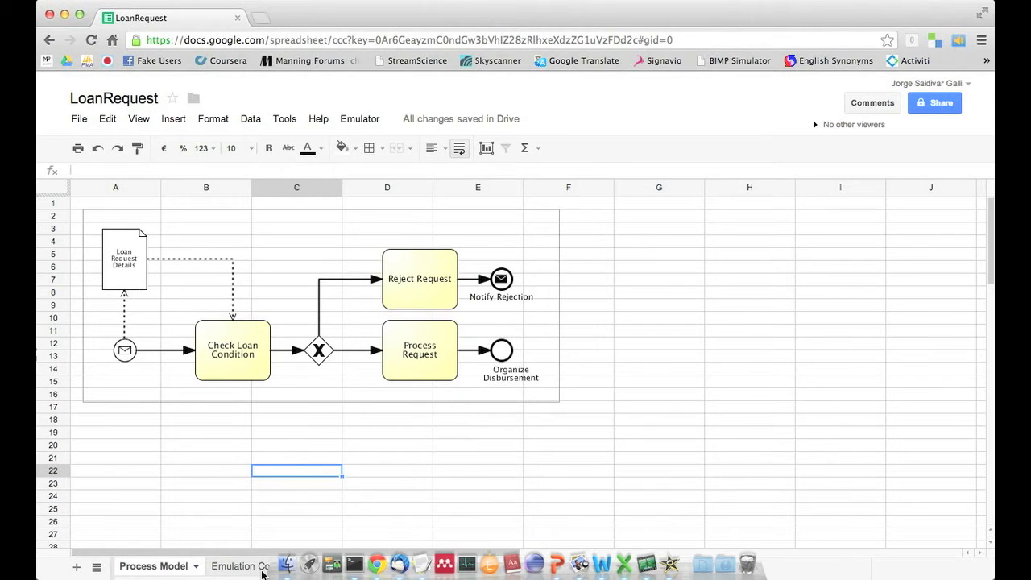
pyautogui.click(261, 567)
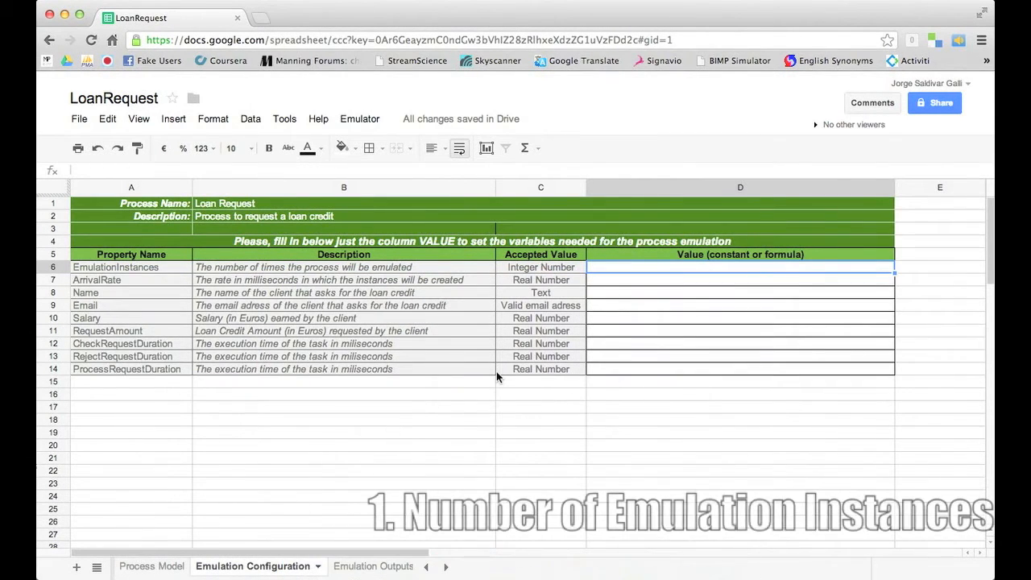
# Set EmulationInstances in D6 to 10 and ArrivalRate in D7 to 1500
pyautogui.doubleClick(650, 271)
pyautogui.write('10')
pyautogui.press('Return')
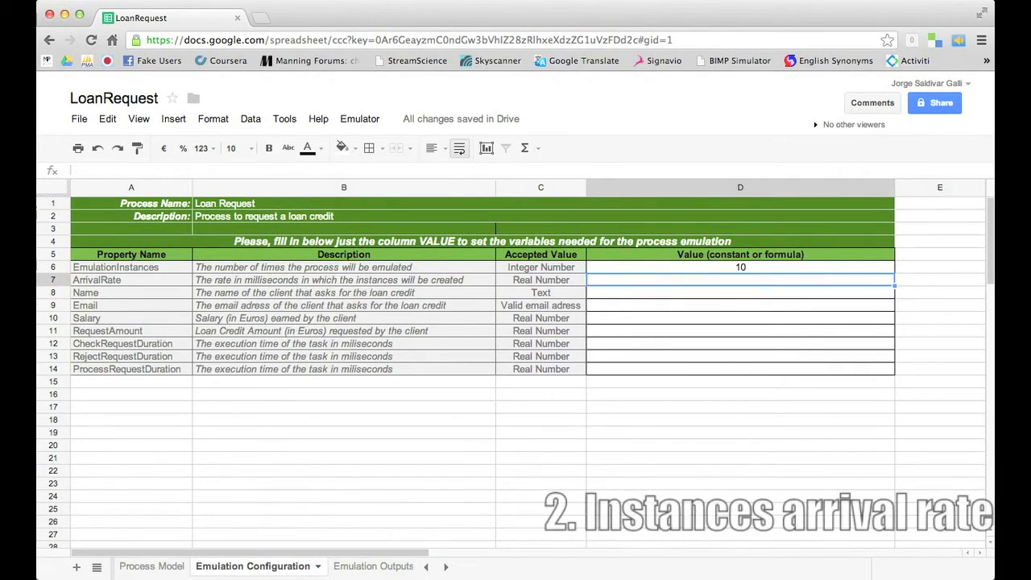
pyautogui.write('1')
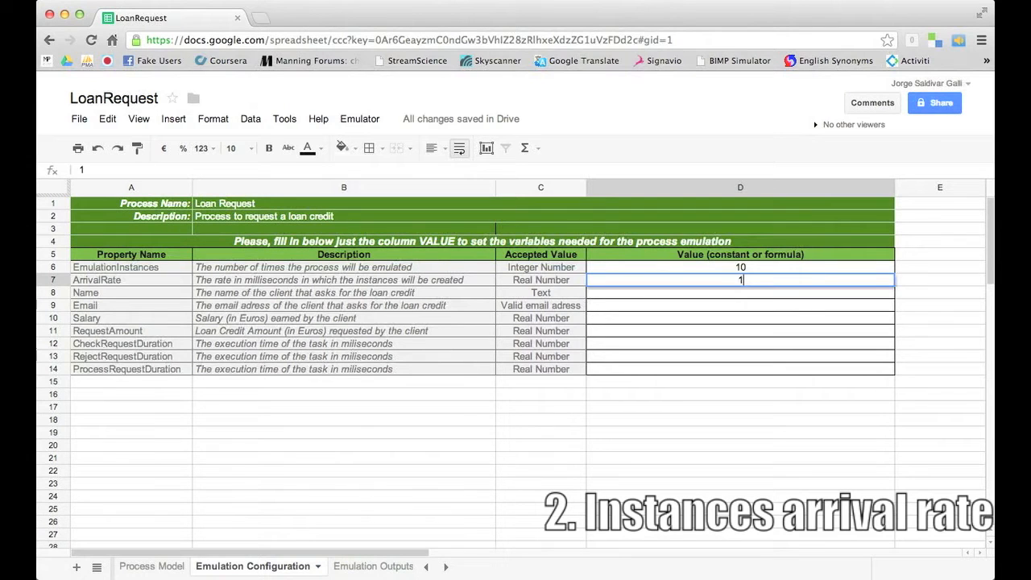
pyautogui.write('500')
pyautogui.press('Return')
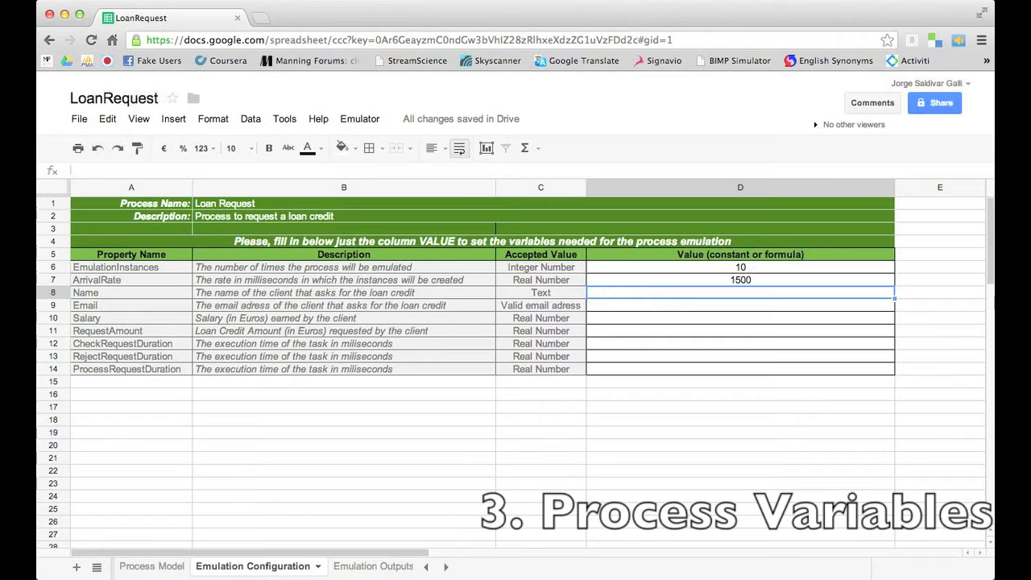
# Enter the client's full name in D8 and e-mail address in D9
pyautogui.write('John Snow')
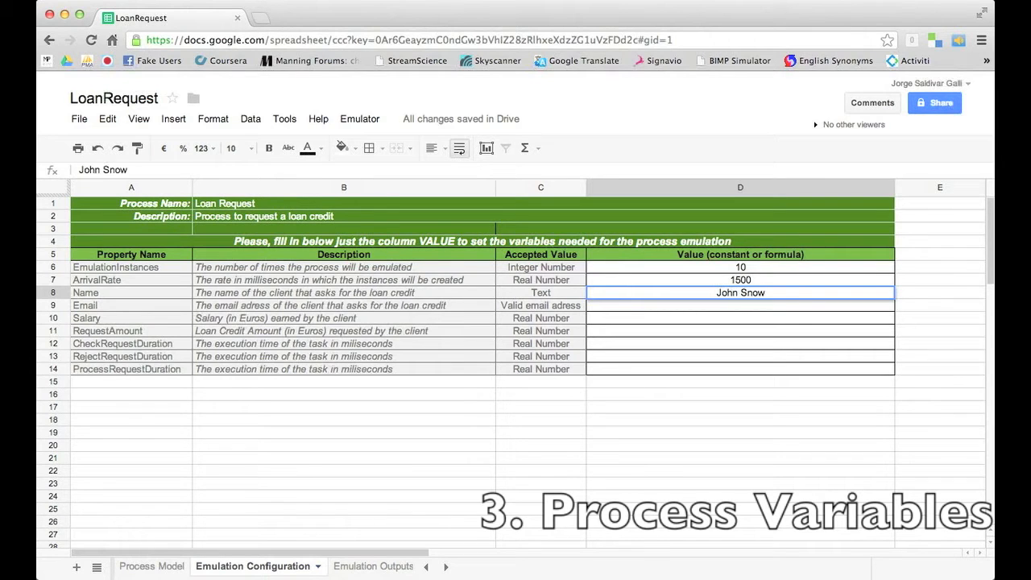
pyautogui.press('Return')
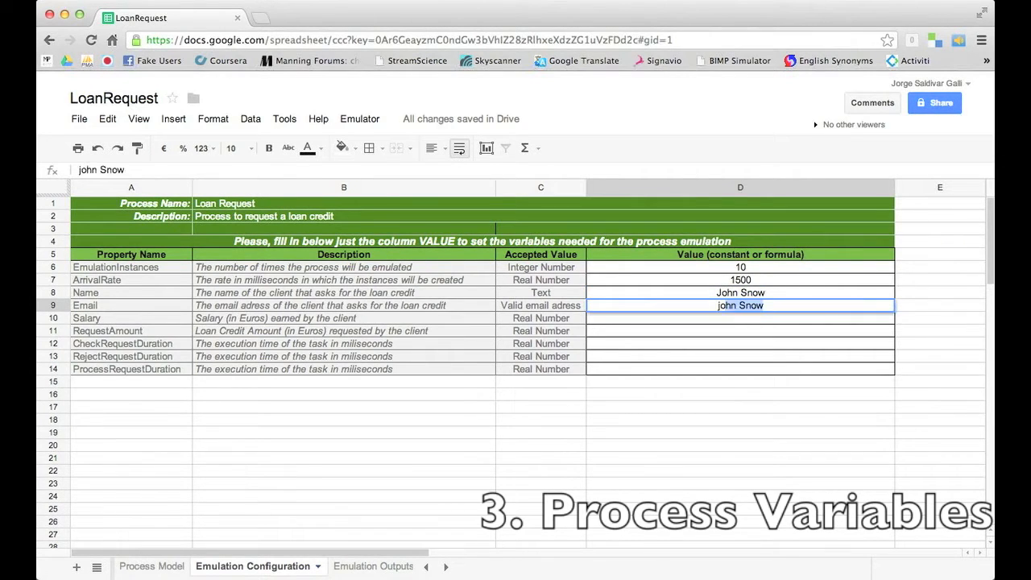
pyautogui.press('Return')
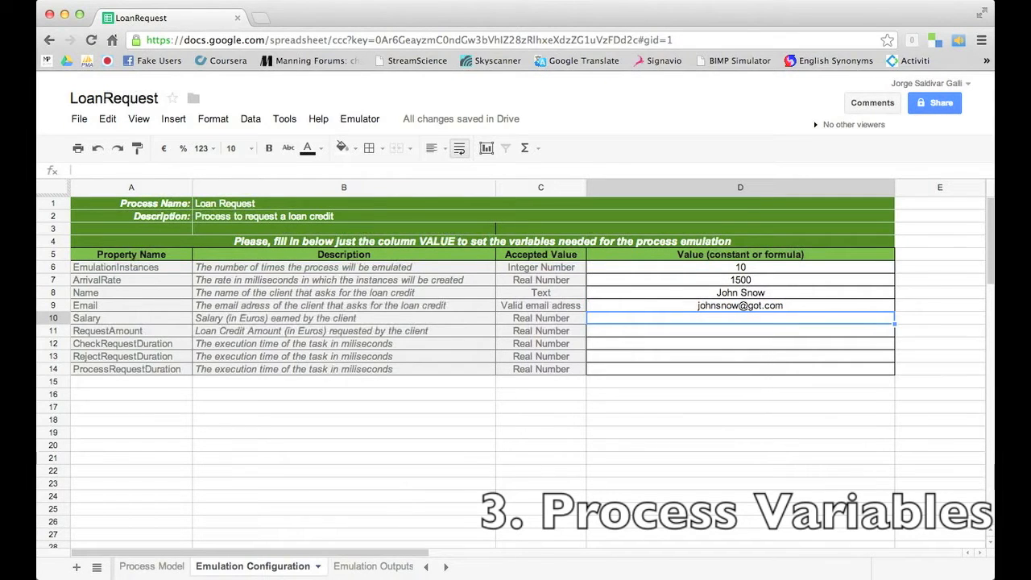
# Set the Salary in D10 to =IF(RAND()<0.5;800;1700)
pyautogui.write('=if (RAND')
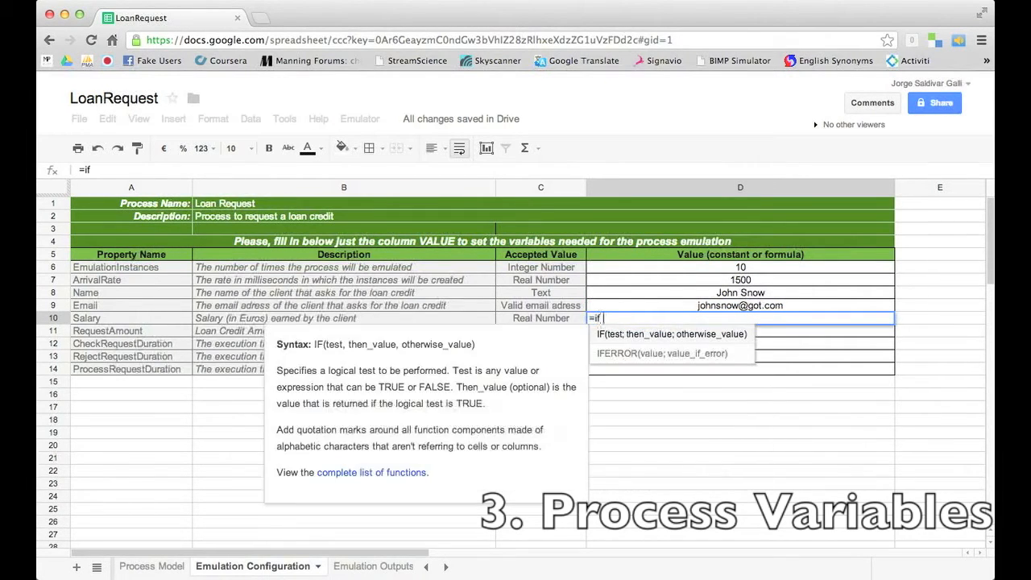
pyautogui.press('Down')
pyautogui.press('Return')
pyautogui.press('BackSpace')
pyautogui.press('BackSpace')
pyautogui.press('BackSpace')
pyautogui.press('BackSpace')
pyautogui.press('BackSpace')
pyautogui.press('BackSpace')
pyautogui.press('BackSpace')
pyautogui.press('BackSpace')
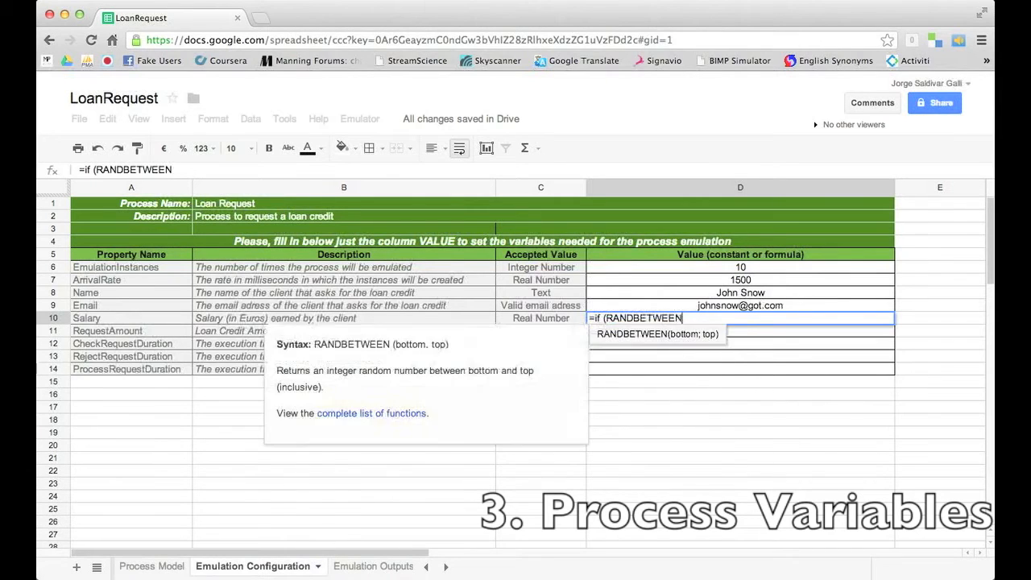
pyautogui.write('() < 0')
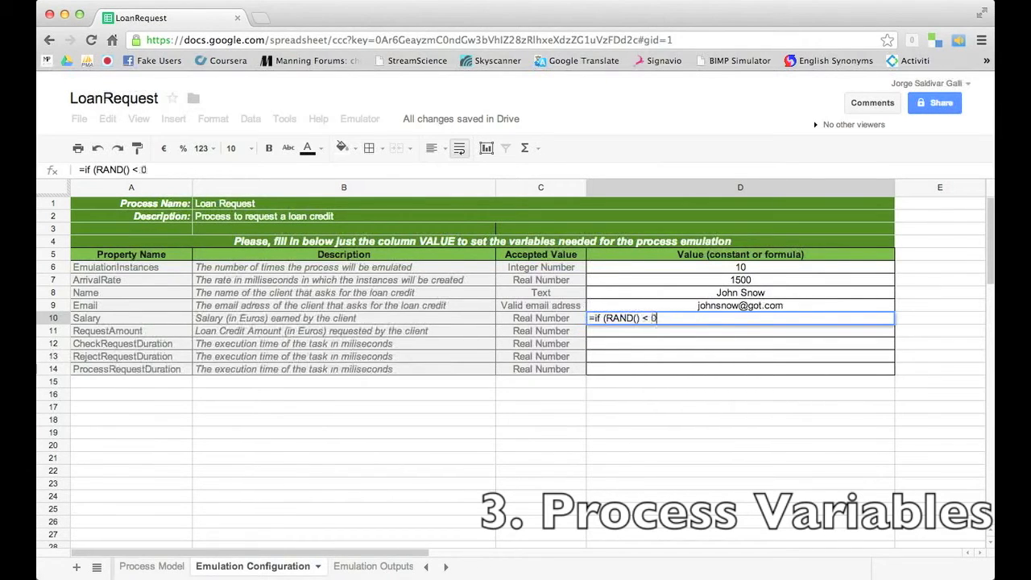
pyautogui.write('.5; 800; 1700)')
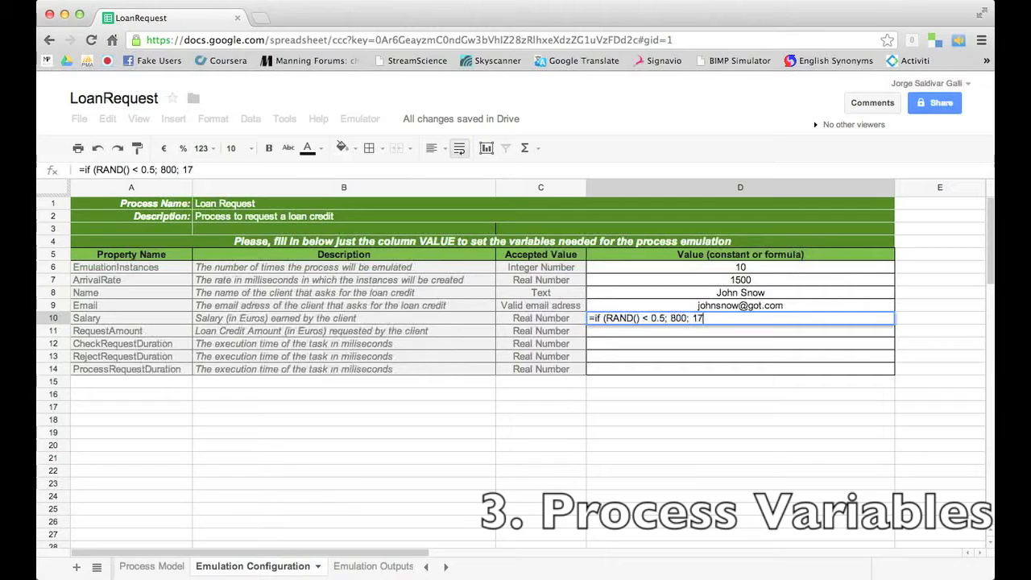
pyautogui.press('Return')
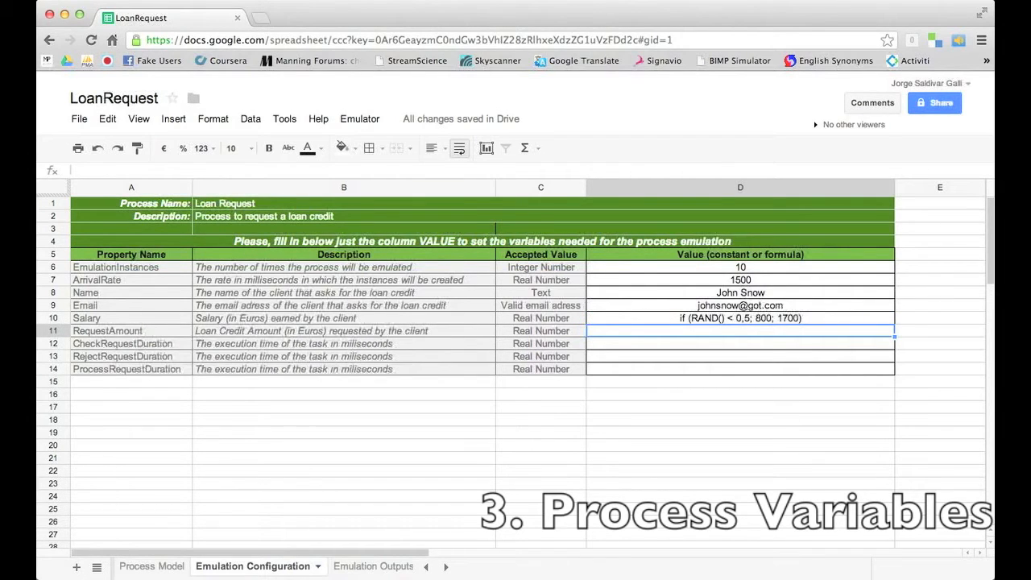
# Set RequestAmount in D11 to RANDBETWEEN(350;1200) and CheckRequestDuration in D12 to 1200
pyautogui.write('=')
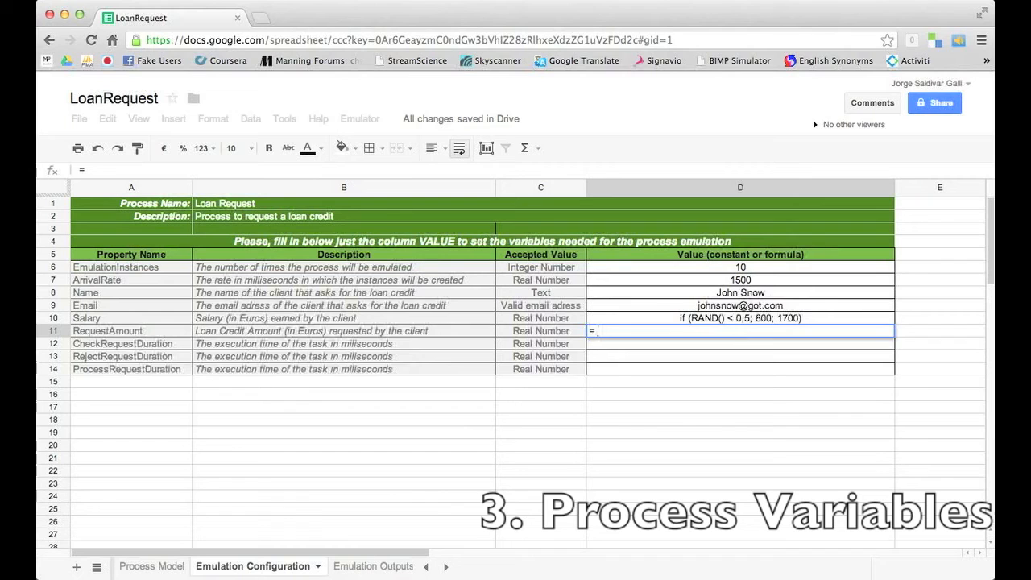
pyautogui.write(' RAND')
pyautogui.press('Down')
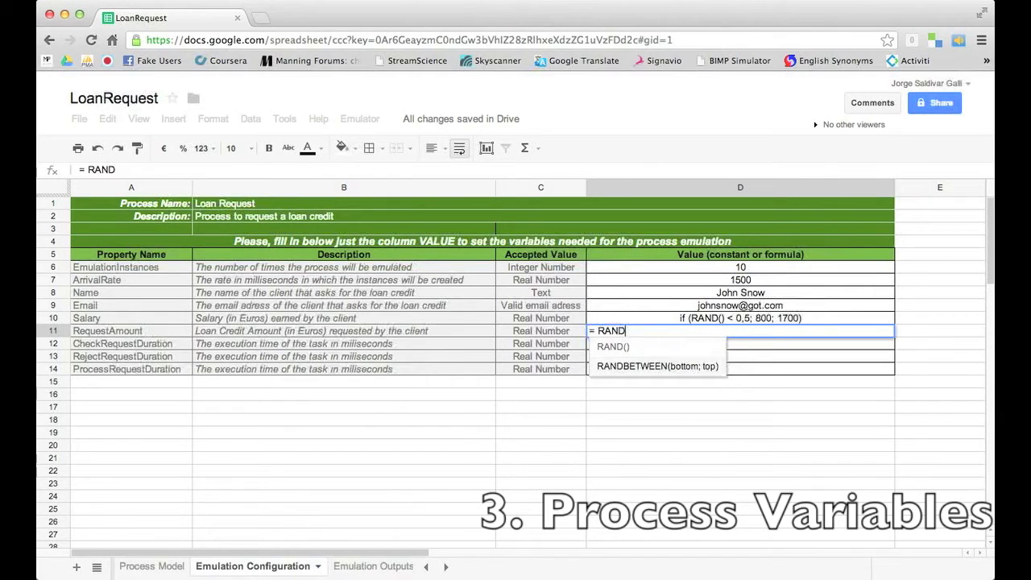
pyautogui.press('Tab')
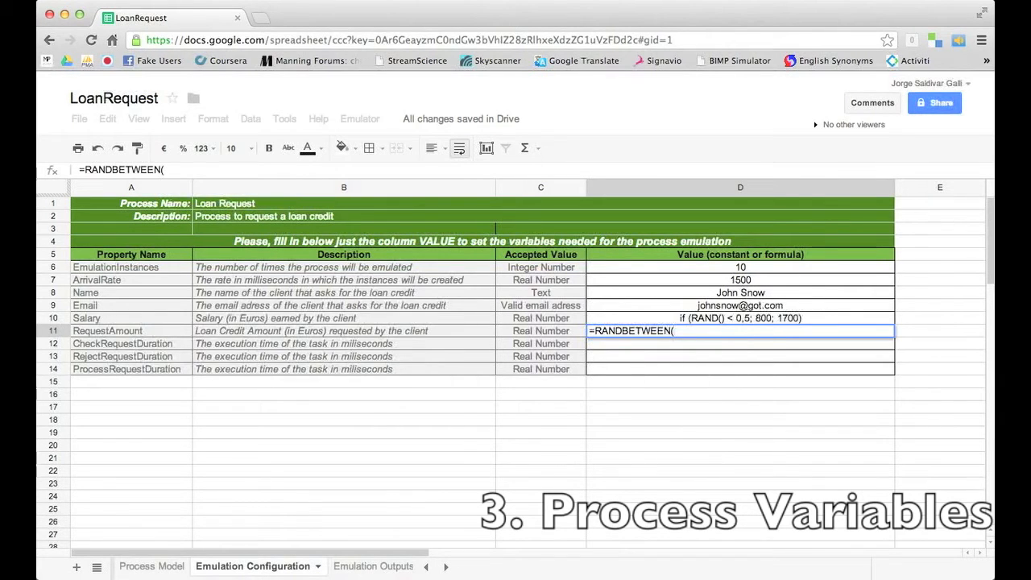
pyautogui.write('350; 1200')
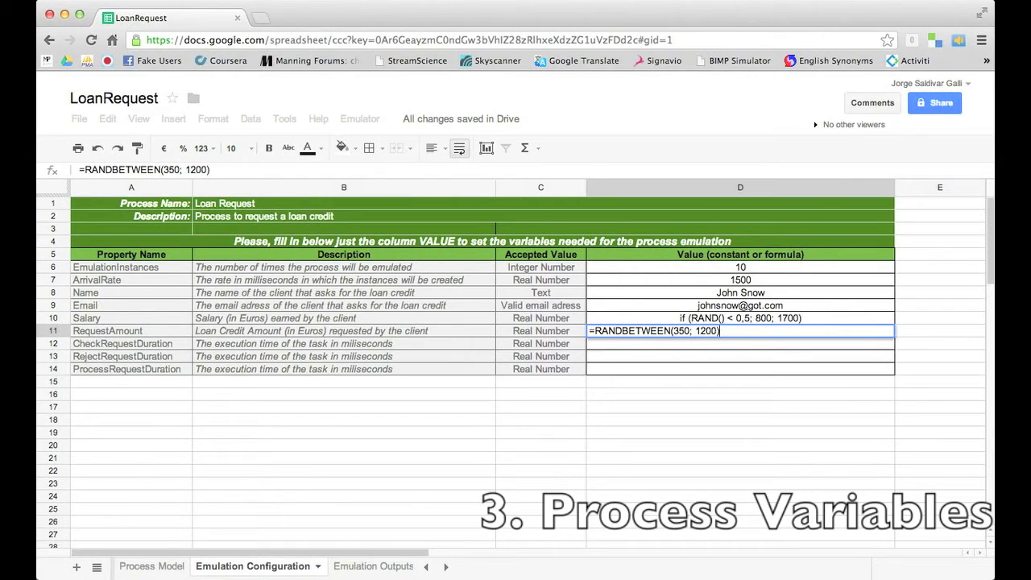
pyautogui.press('Return')
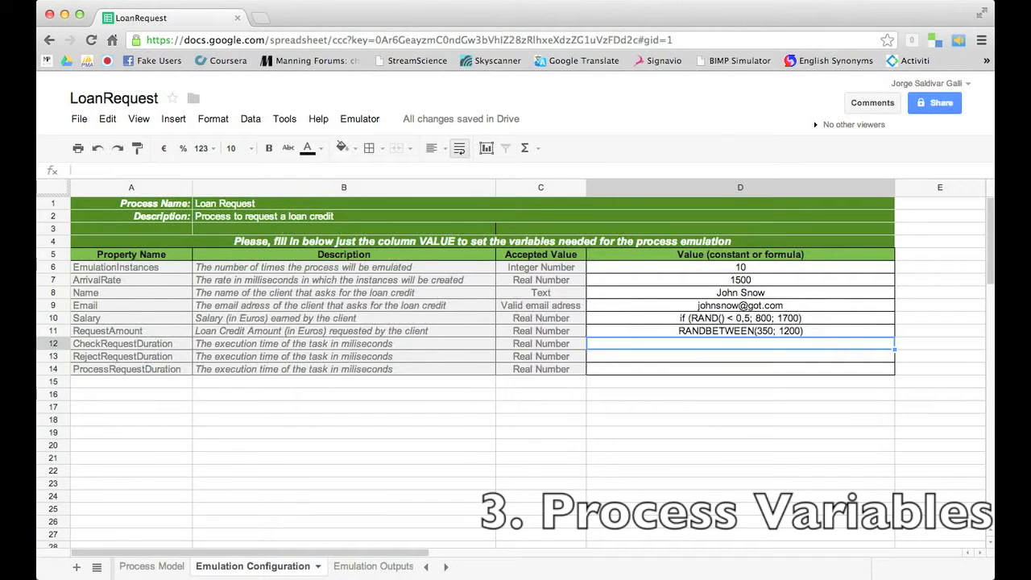
pyautogui.write('1200')
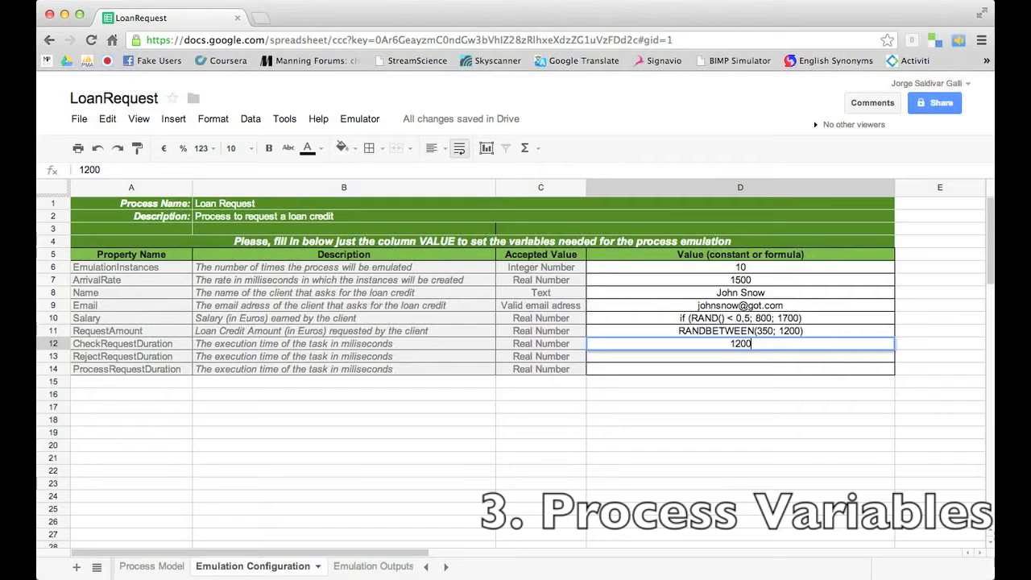
pyautogui.press('Return')
# Set the reject duration in D13 to =RANDBETWEEN(1000;2350)
pyautogui.write('=R')
pyautogui.write('ANDB')
pyautogui.press('Tab')
pyautogui.write('1000; 2350)')
pyautogui.press('Return')
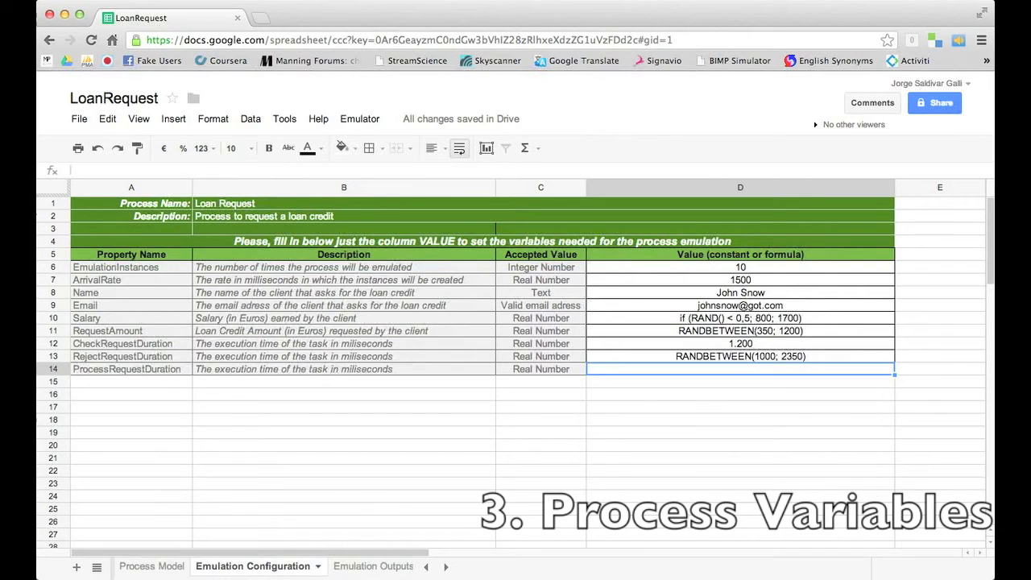
# Set the process duration in D14 to STDEV(RANDBETWEEN(1500;2500);RANDBETWEEN(1000;1500))
pyautogui.write('=ST')
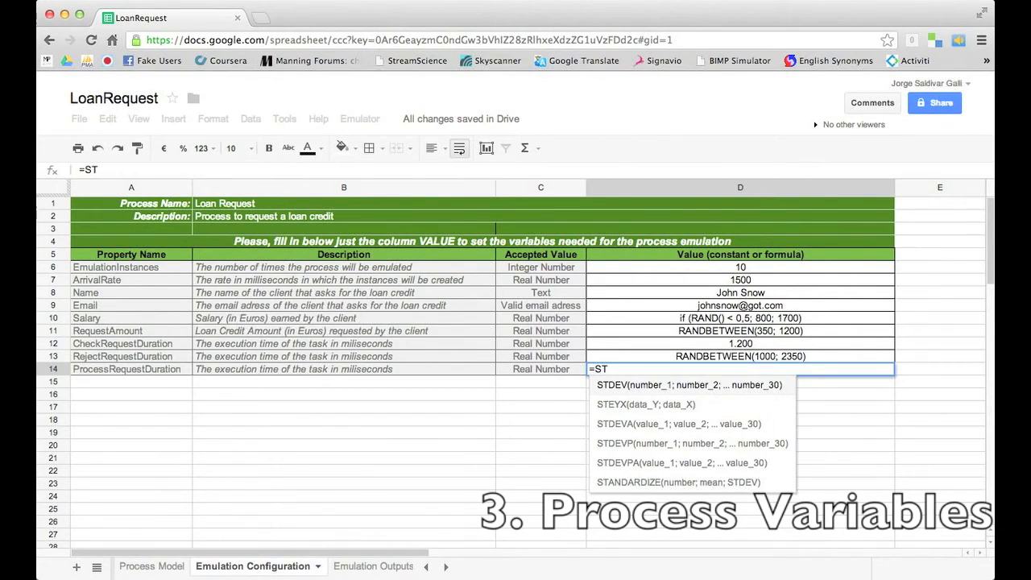
pyautogui.press('Tab')
pyautogui.write('RAN')
pyautogui.press('Tab')
pyautogui.write('1500; 2500);RAN')
pyautogui.press('Tab')
pyautogui.write('1000; 1500))')
pyautogui.press('Return')
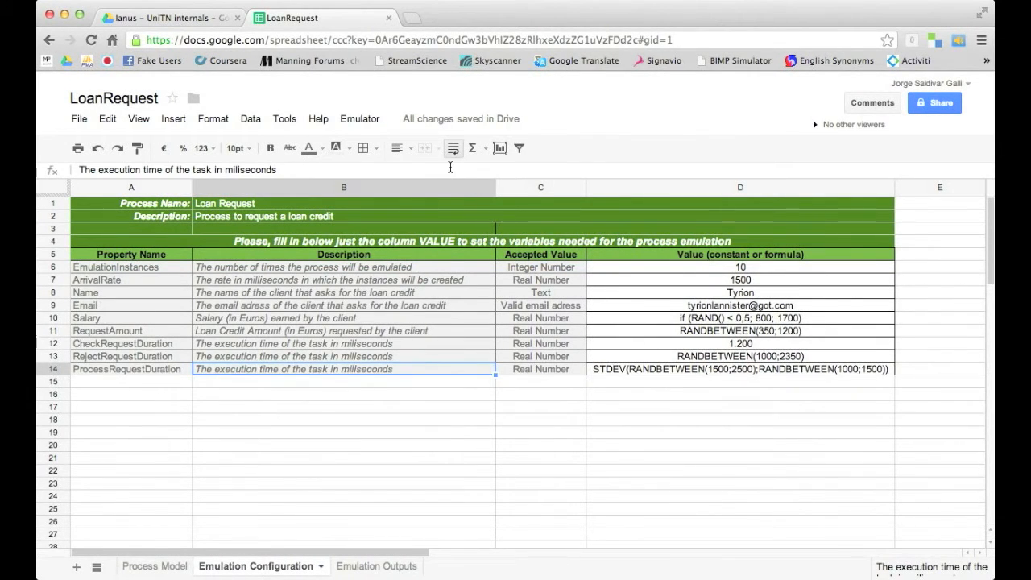
# Choose Run Emulation from the Emulator menu
pyautogui.click(377, 119)
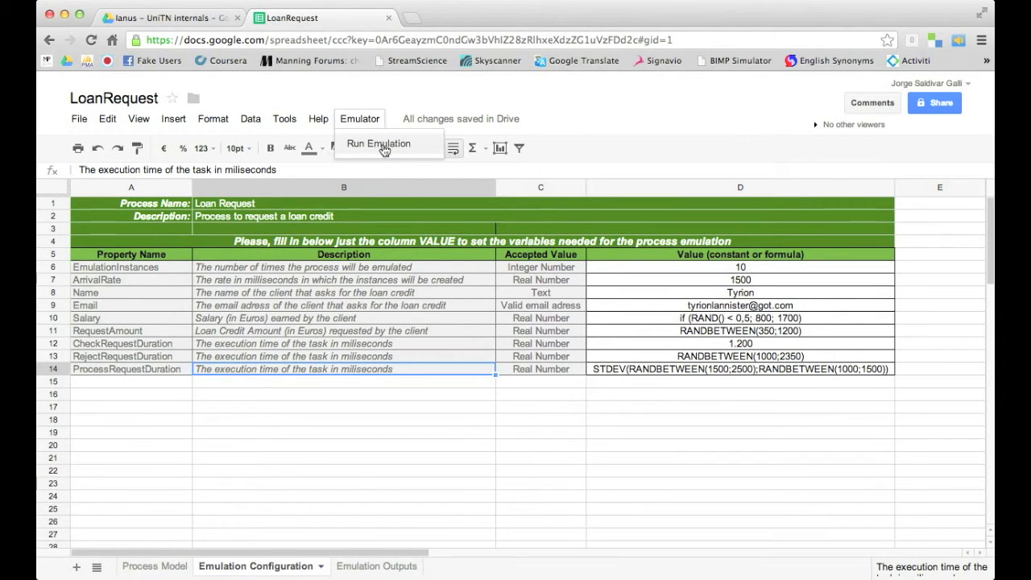
pyautogui.click(383, 145)
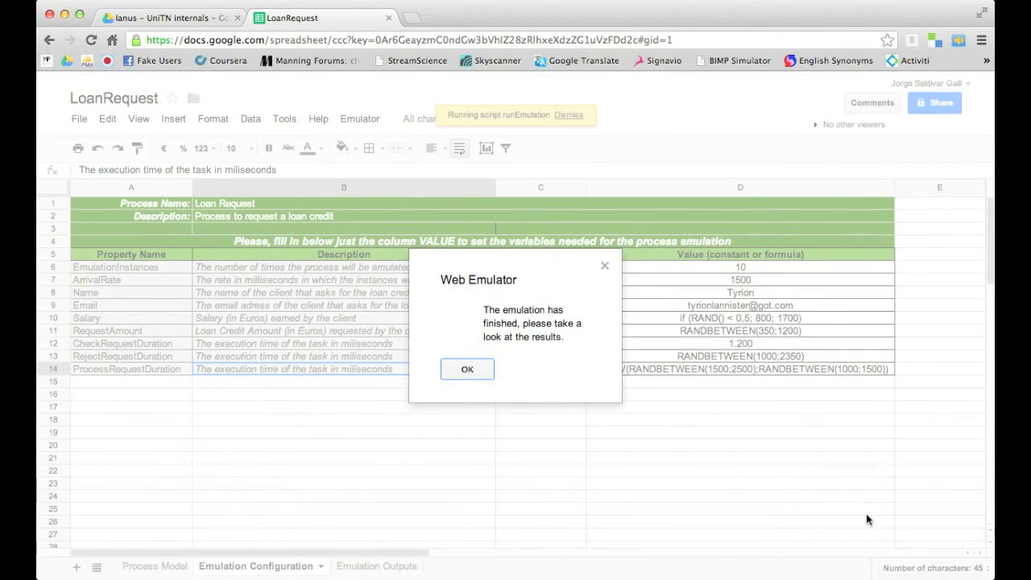
pyautogui.click(456, 369)
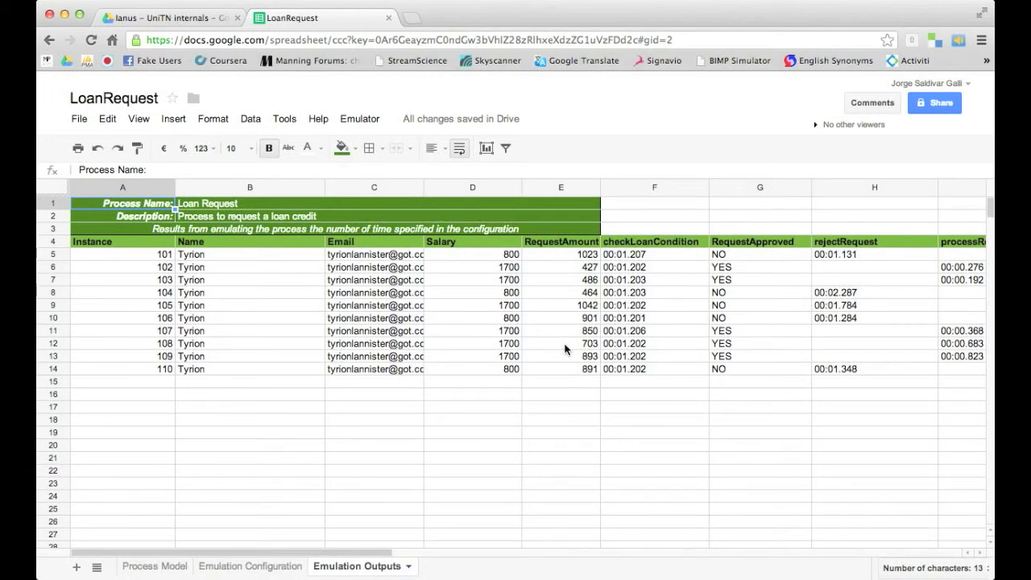
pyautogui.moveTo(749, 252); pyautogui.dragTo(749, 318)
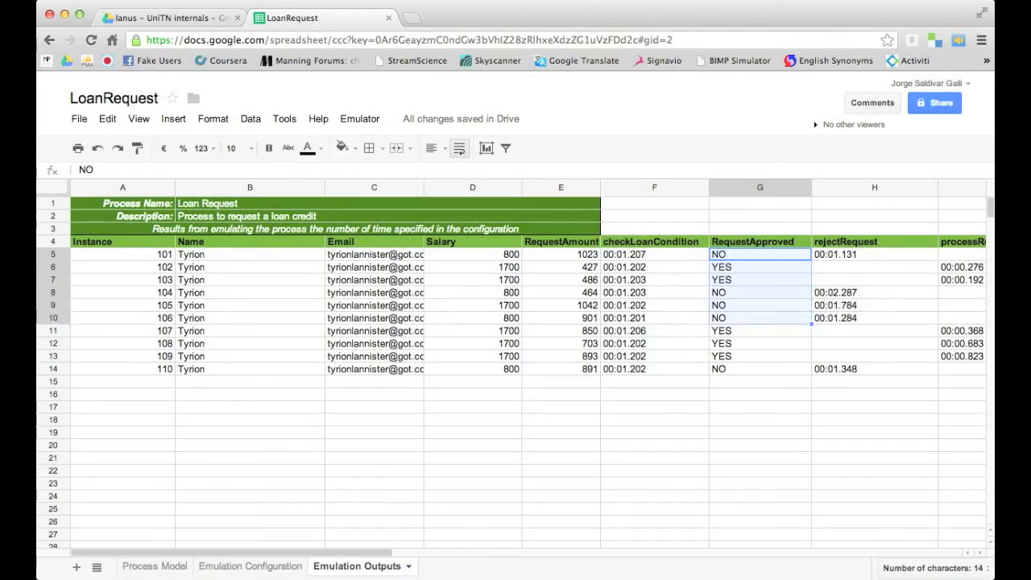
pyautogui.moveTo(680, 241); pyautogui.dragTo(680, 293)
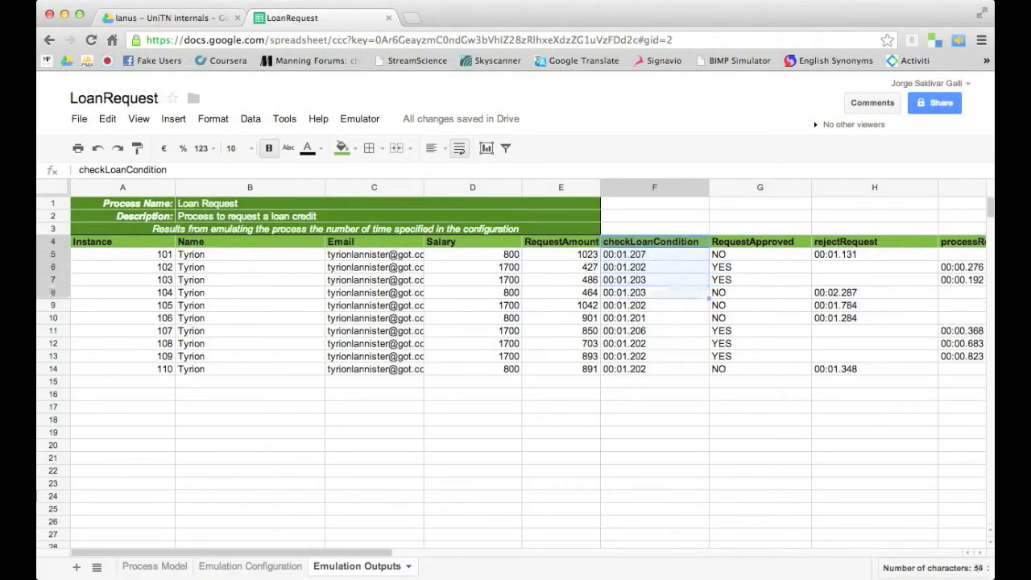
pyautogui.moveTo(827, 241); pyautogui.dragTo(829, 317)
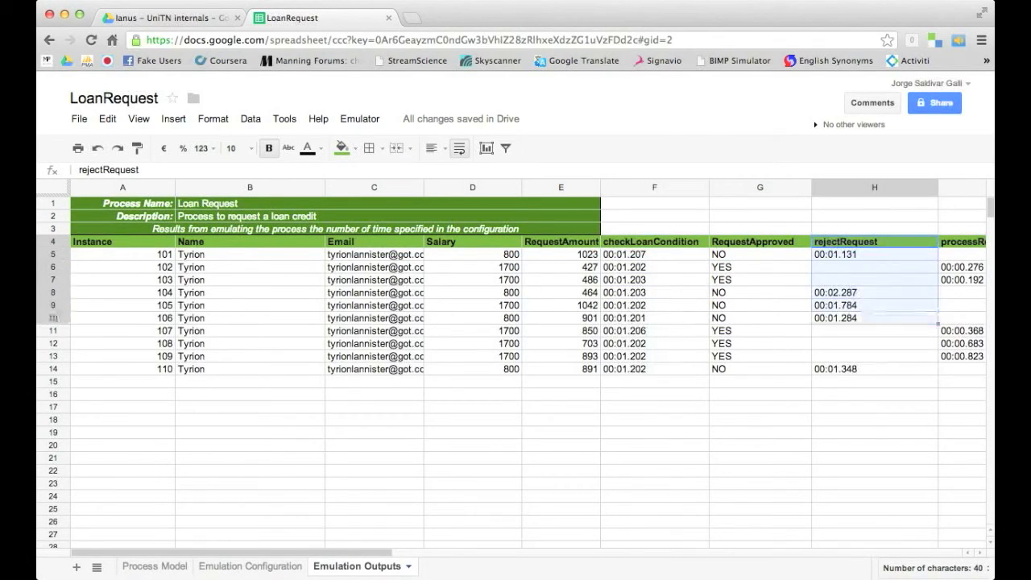
pyautogui.moveTo(962, 242); pyautogui.dragTo(962, 318)
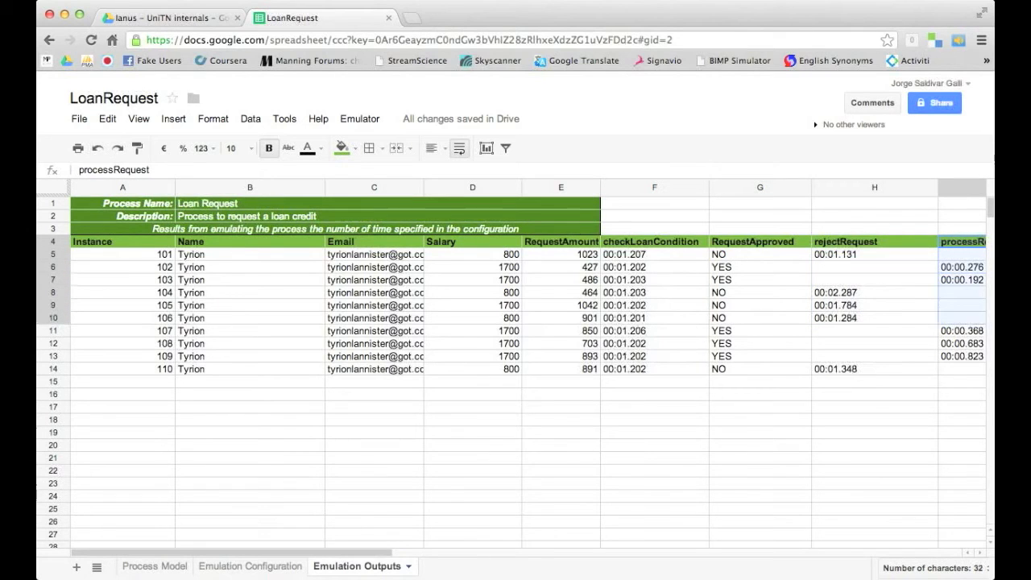
pyautogui.hscroll(3, 895, 349)
pyautogui.hscroll(-3, 895, 349)
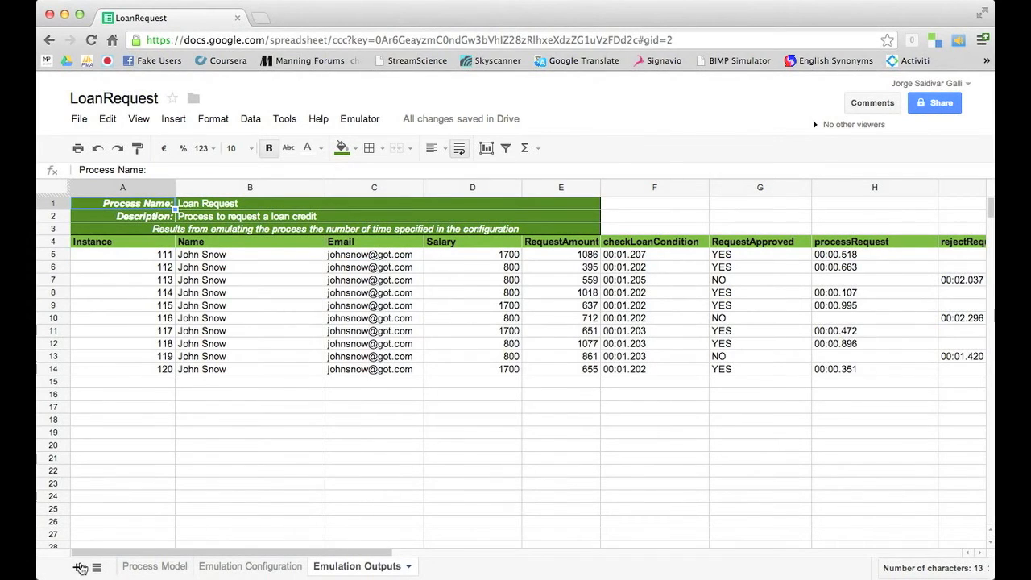
# Add a new sheet and rename it Metric
pyautogui.click(79, 567)
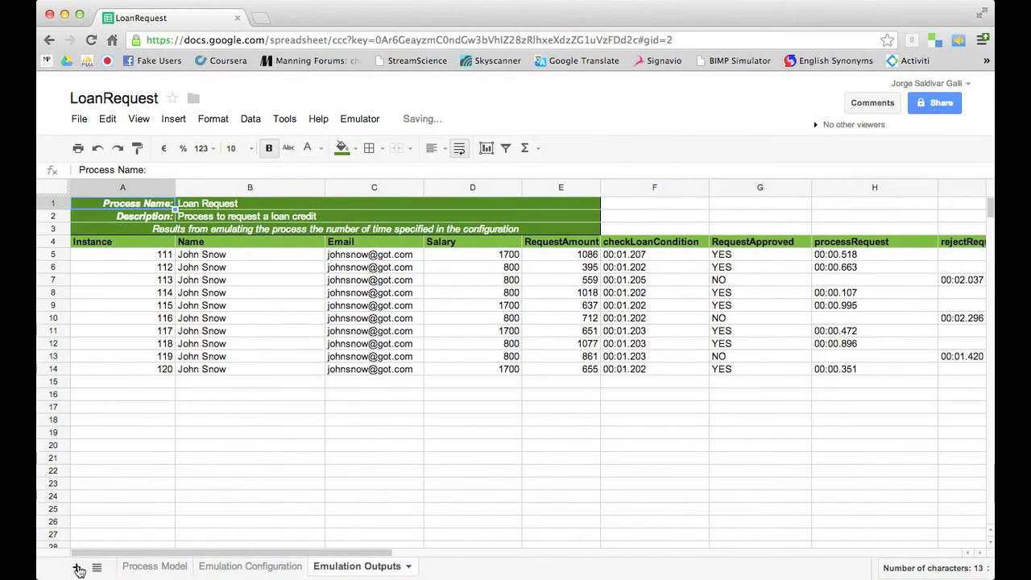
pyautogui.click(441, 566)
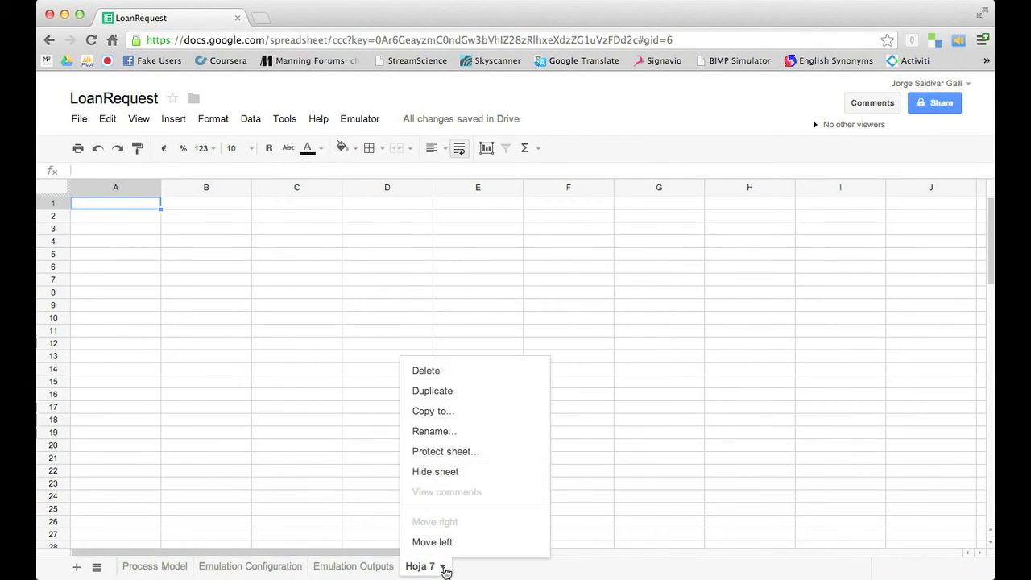
pyautogui.click(456, 431)
pyautogui.write('Metric')
pyautogui.click(419, 364)
# Head A2 'Instance', paste instances 111–120 from Emulation Outputs below, and type 'Execution Time' in B2
pyautogui.click(150, 218)
pyautogui.write('Instance')
pyautogui.press('Return')
pyautogui.click(353, 566)
pyautogui.press('Up')
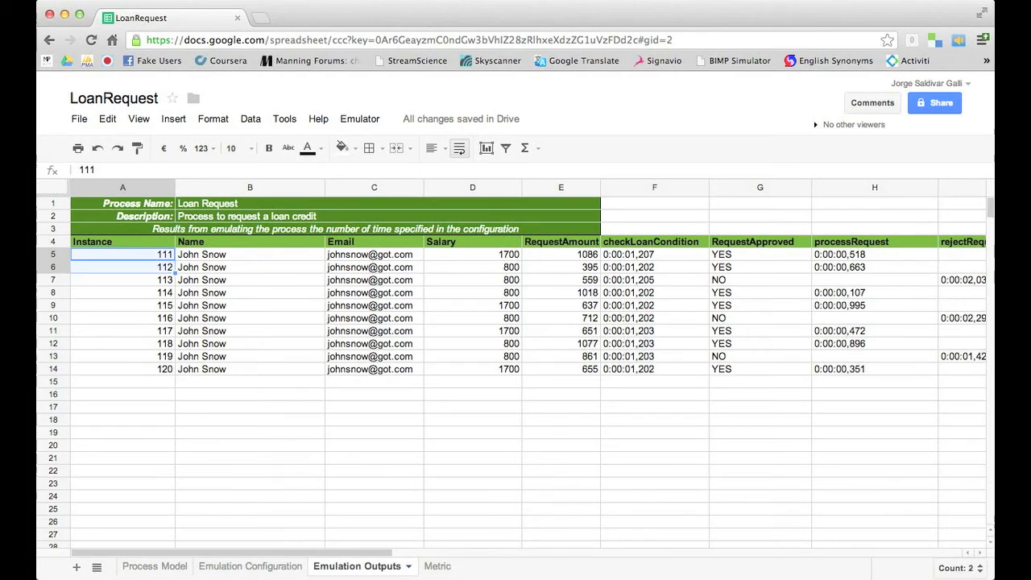
pyautogui.hotkey('ctrl', 'shift', 'Down')
pyautogui.hotkey('ctrl', 'c')
pyautogui.click(420, 566)
pyautogui.hotkey('ctrl', 'v')
pyautogui.click(221, 215)
pyautogui.write('E')
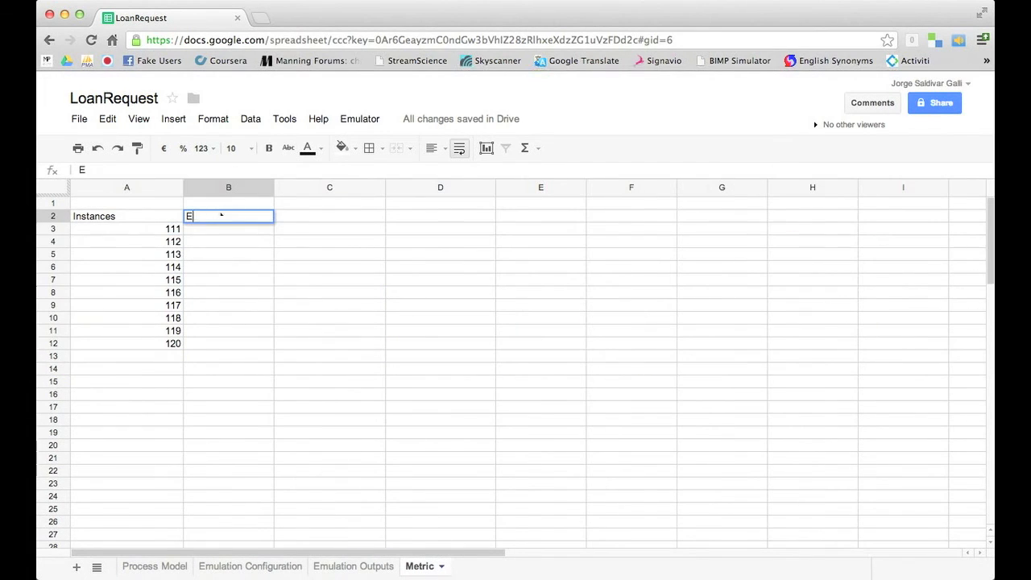
pyautogui.write('xecution Time')
# Start B3's ARRAYFORMULA(TEXT(VALUE(...))) with the locked Emulation Outputs $F5 time
pyautogui.press('Return')
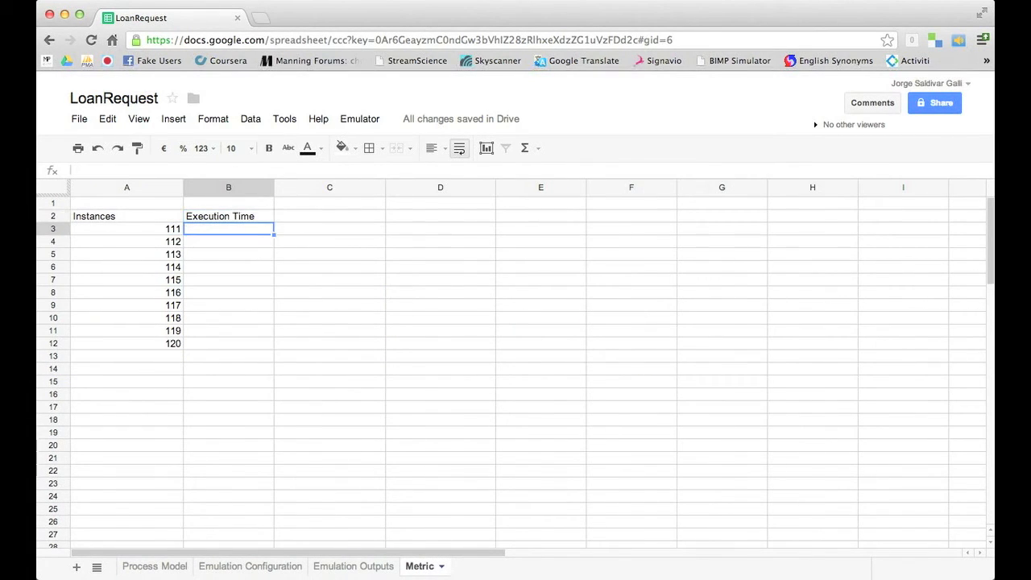
pyautogui.write('=ARRa')
pyautogui.press('Tab')
pyautogui.write('TEXT(VALUE(')
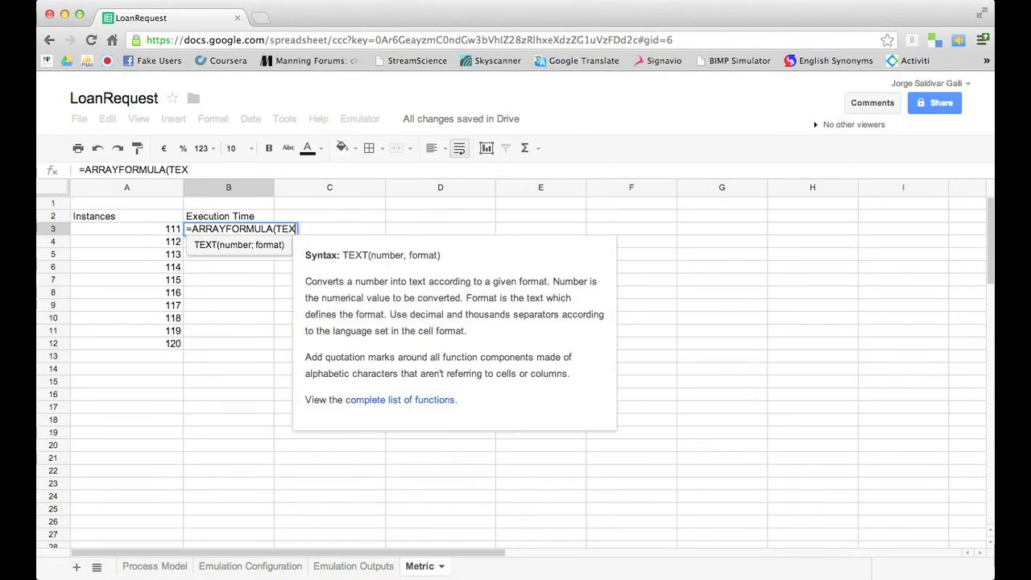
pyautogui.click(346, 566)
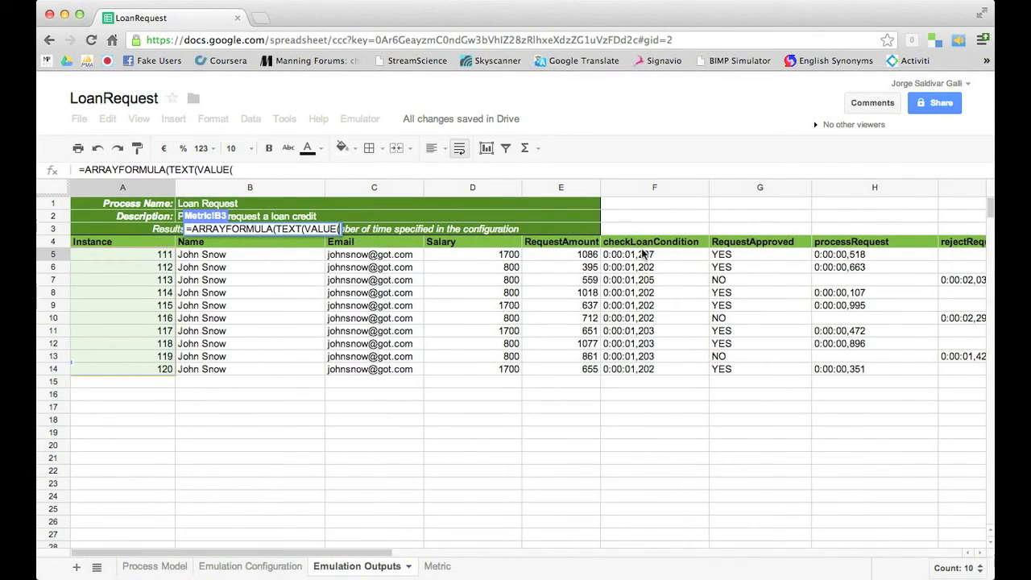
pyautogui.click(644, 254)
pyautogui.click(322, 169)
pyautogui.write('$')
pyautogui.press('End')
# Add the $H5 and $I5 times, format as "H:mm:ss,SSS", and fill down to B12
pyautogui.write(')+VALUE(')
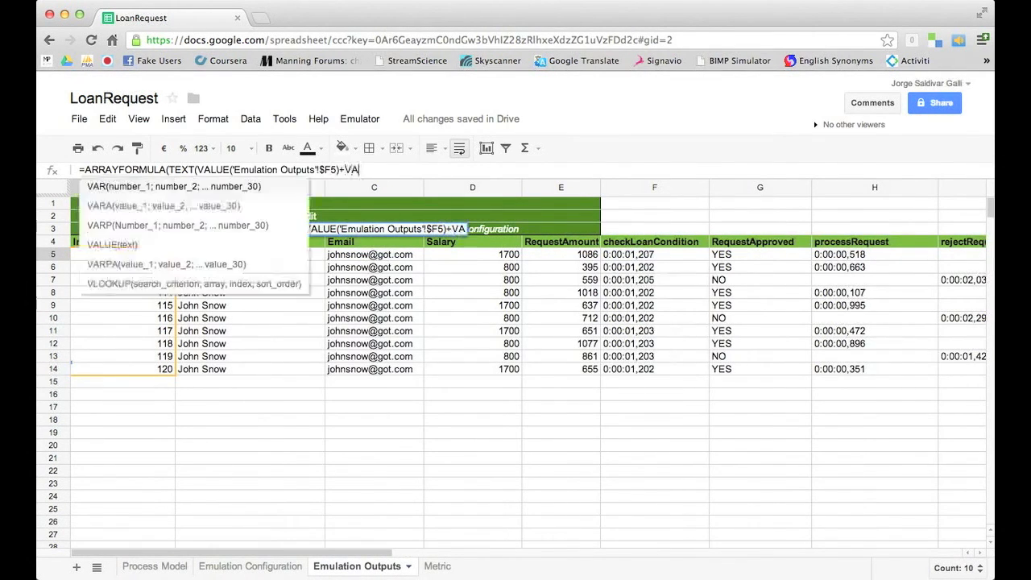
pyautogui.click(856, 256)
pyautogui.click(467, 170)
pyautogui.write('$')
pyautogui.press('End')
pyautogui.write(')+VALUE(')
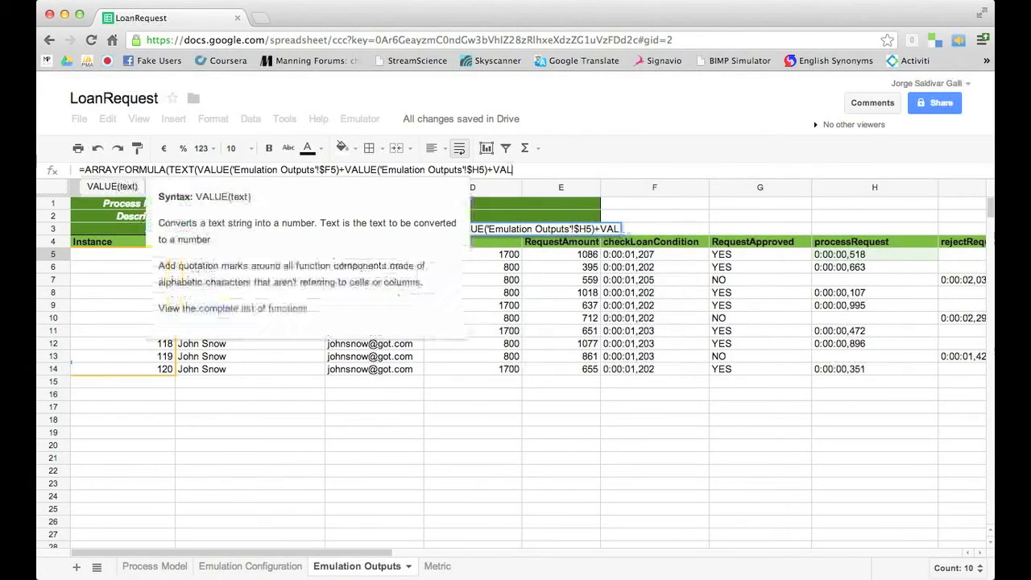
pyautogui.click(950, 253)
pyautogui.click(616, 170)
pyautogui.write('$I5')
pyautogui.press('End')
pyautogui.write('); "H:mm:')
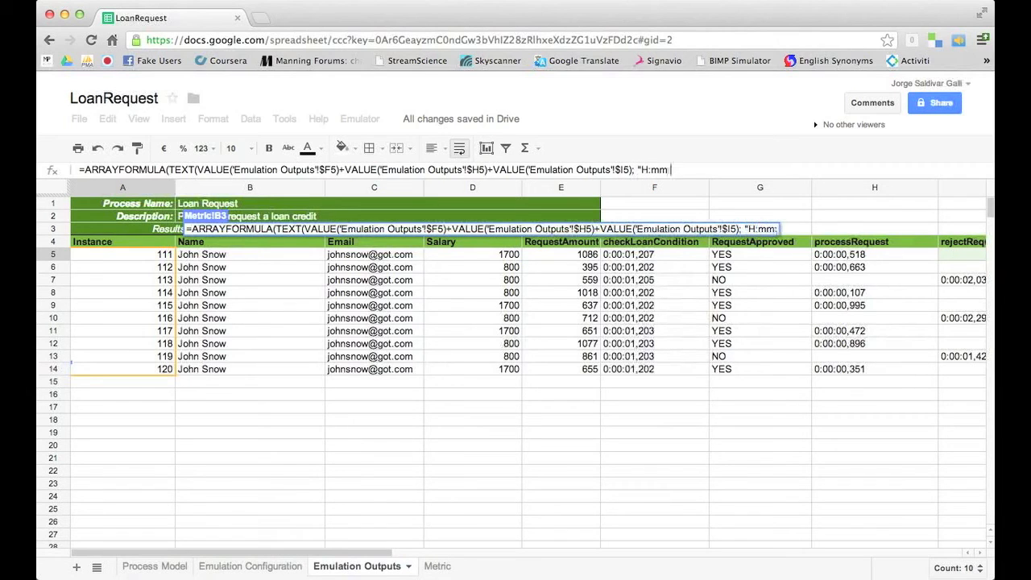
pyautogui.write('ss,SSS"))')
pyautogui.press('Return')
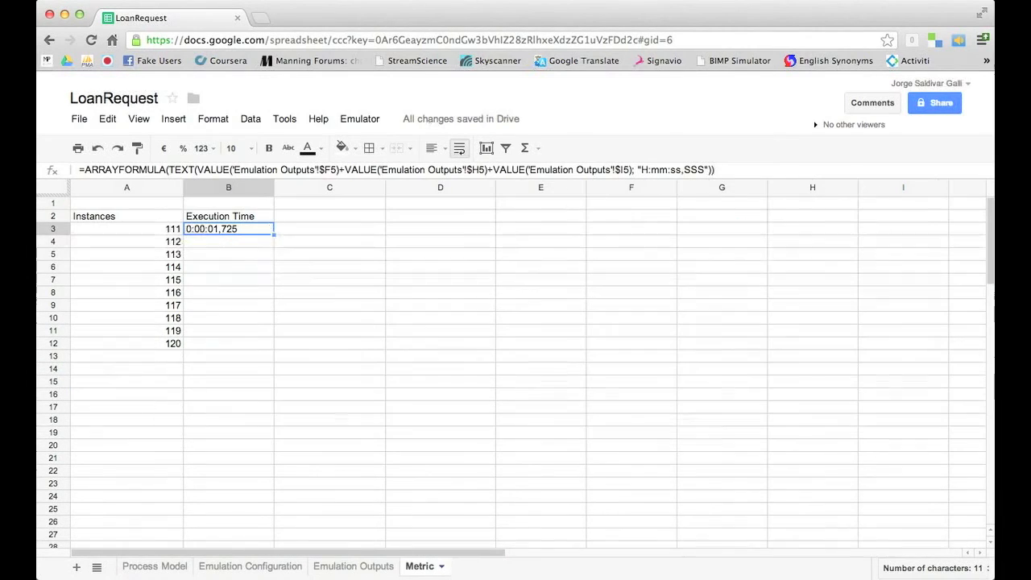
pyautogui.moveTo(274, 335); pyautogui.dragTo(271, 347)
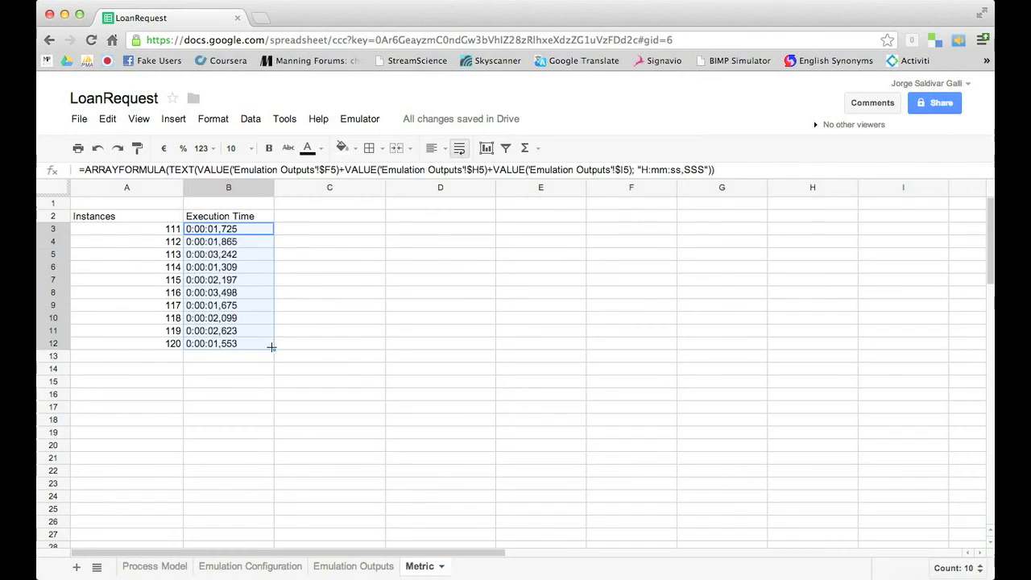
# Head C2 'Process Speed Metric', enter =IF(VALUE($B3)<=0,000029;"NORMAL";"SLOW") in C3, and fill to C12
pyautogui.click(337, 216)
pyautogui.write('Process Spee')
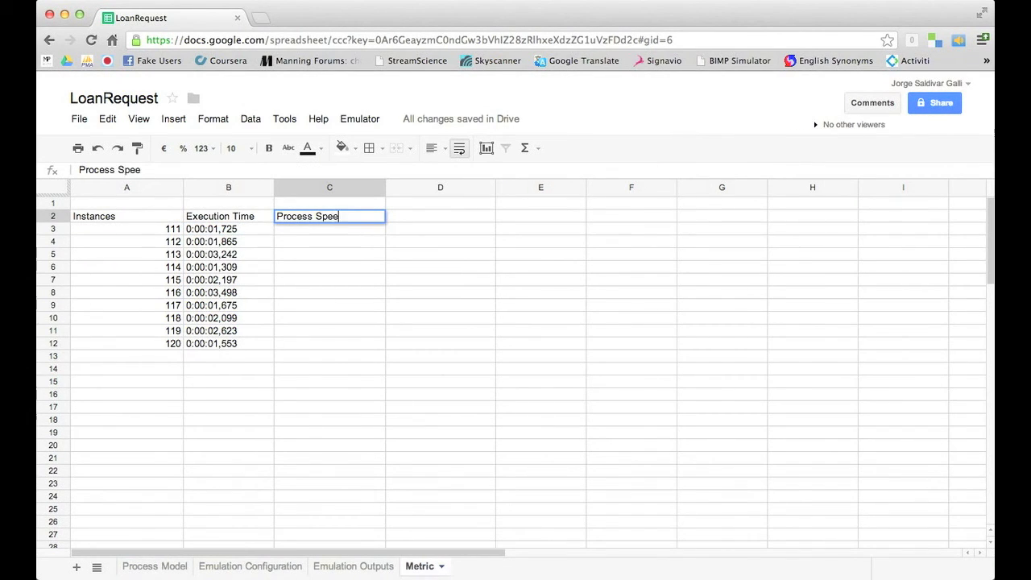
pyautogui.write('d Metric')
pyautogui.press('Return')
pyautogui.write('=if(')
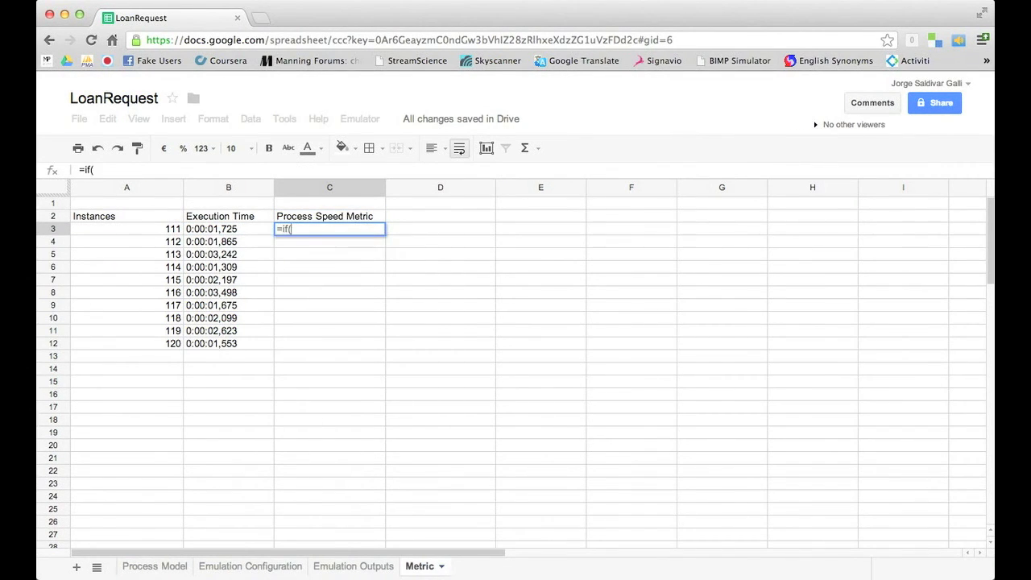
pyautogui.write('VALUE(')
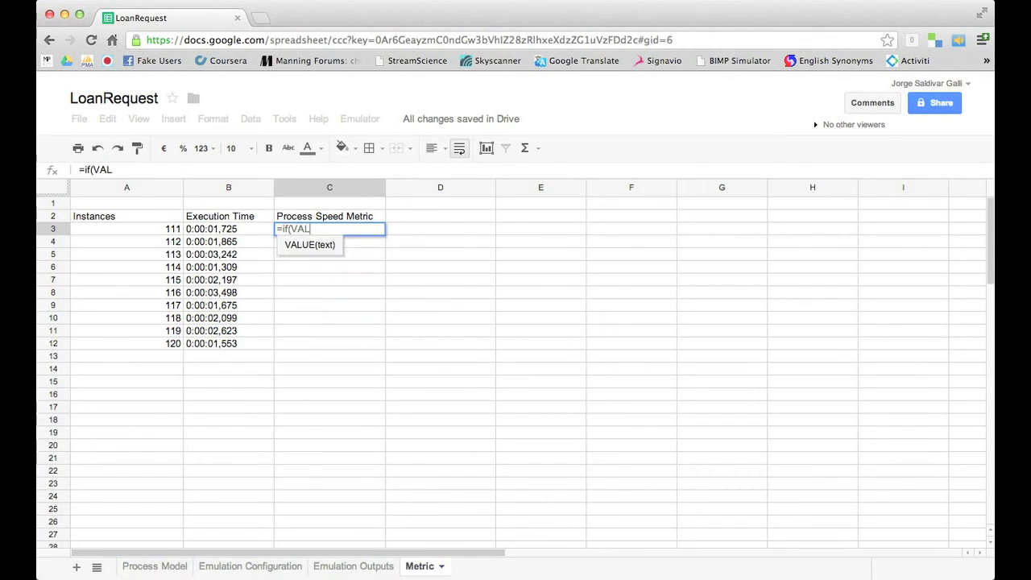
pyautogui.click(244, 233)
pyautogui.press('F4')
pyautogui.press('F4')
pyautogui.press('F4')
pyautogui.write(') <= 0,000029; "NO')
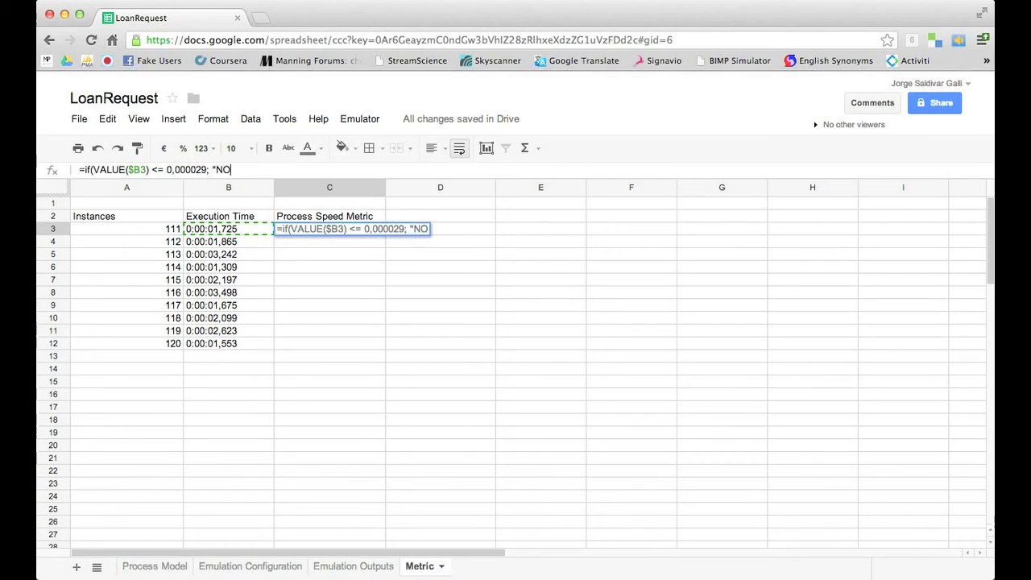
pyautogui.write('RMAL"; "SLOW')
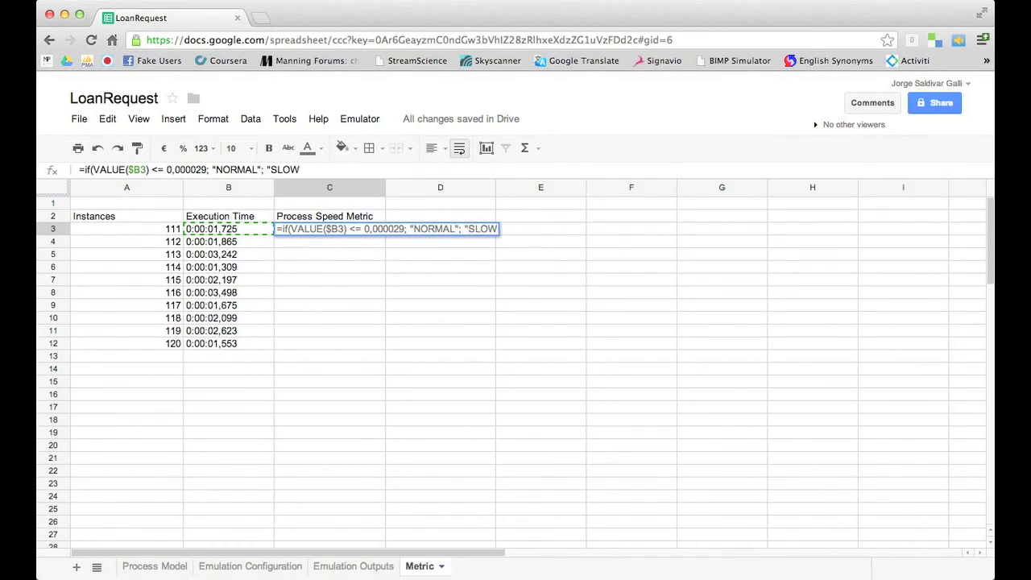
pyautogui.press('Return')
pyautogui.click(329, 228)
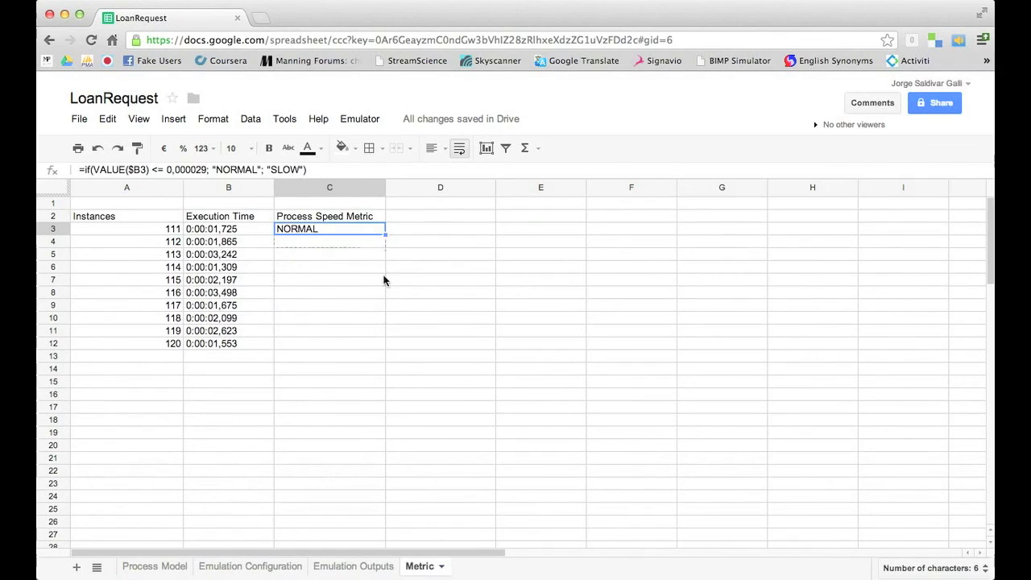
pyautogui.moveTo(383, 238); pyautogui.dragTo(379, 343)
# Label D2:D4 Speed Type, NORMAL, SLOW and E2 Total
pyautogui.click(453, 214)
pyautogui.write('Speed Type')
pyautogui.press('Return')
pyautogui.write('NORMAL')
pyautogui.press('Return')
pyautogui.write('SLOW')
pyautogui.click(540, 215)
pyautogui.write('Total')
pyautogui.press('Return')
# Count NORMAL (7) and SLOW (3) in C3:C12 with COUNTIF and select the summary
pyautogui.write('=COUNTIF(C3:C12;"NORMLA')
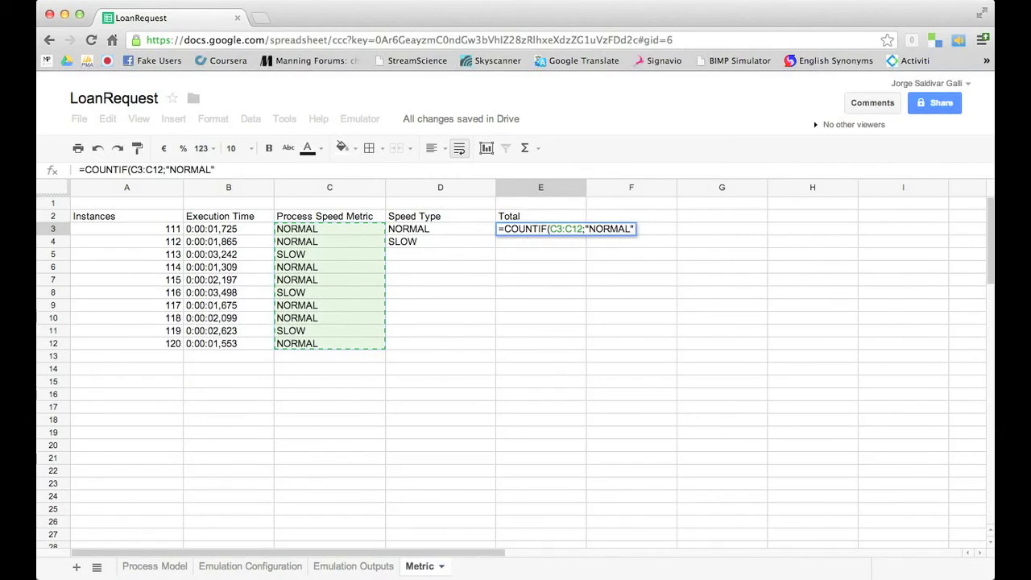
pyautogui.press('Return')
pyautogui.write('=COUNTIF(')
pyautogui.moveTo(330, 229); pyautogui.dragTo(302, 346)
pyautogui.write(';"SL')
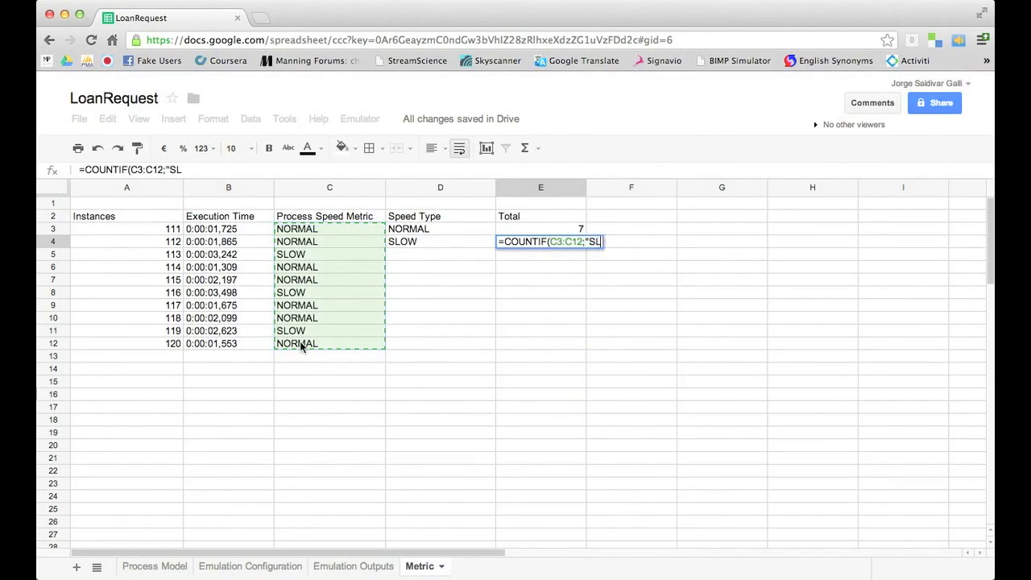
pyautogui.write('OW")')
pyautogui.press('Return')
pyautogui.moveTo(472, 216); pyautogui.dragTo(556, 241)
# Insert a pie chart titled 'Process Speed Metric' and move it below the summary table
pyautogui.click(485, 147)
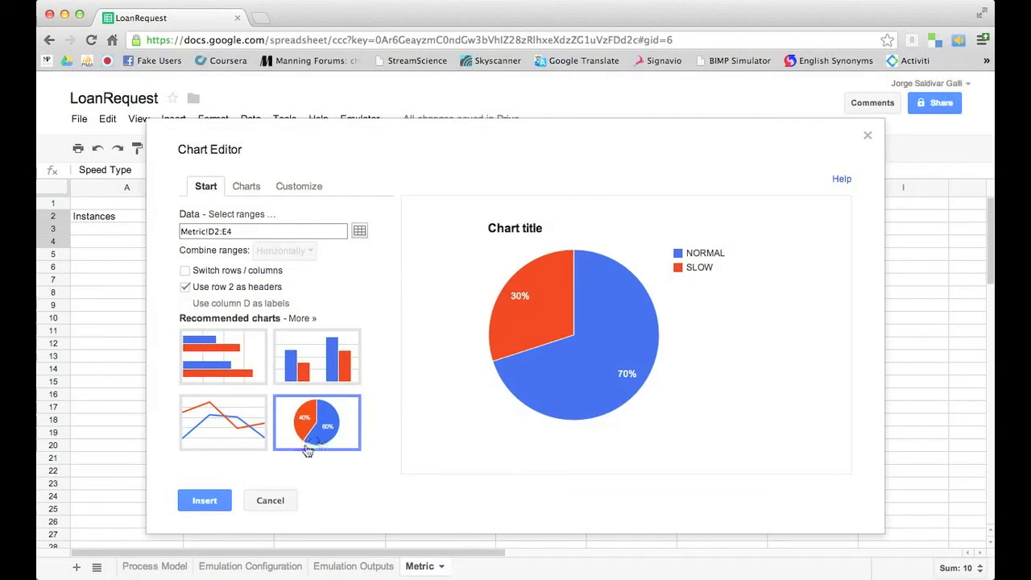
pyautogui.click(299, 186)
pyautogui.click(314, 278)
pyautogui.write('Process Speed Metric')
pyautogui.click(219, 502)
pyautogui.moveTo(645, 211); pyautogui.dragTo(639, 271)
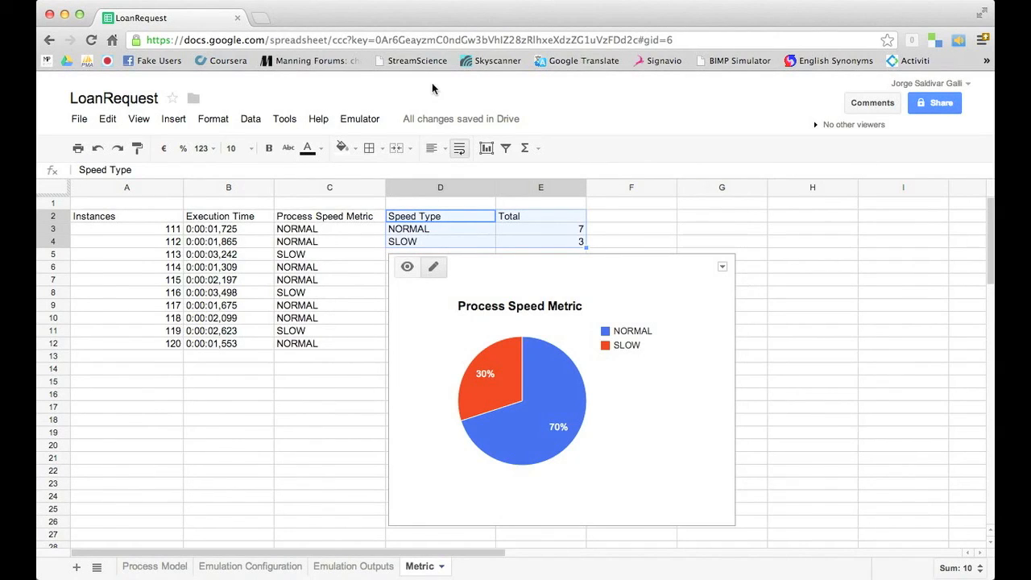
# Unhide the Assertions sheet via View > Hidden sheets and open B3's FALSE assertion formula
pyautogui.click(137, 119)
pyautogui.moveTo(198, 341)
pyautogui.click(335, 338)
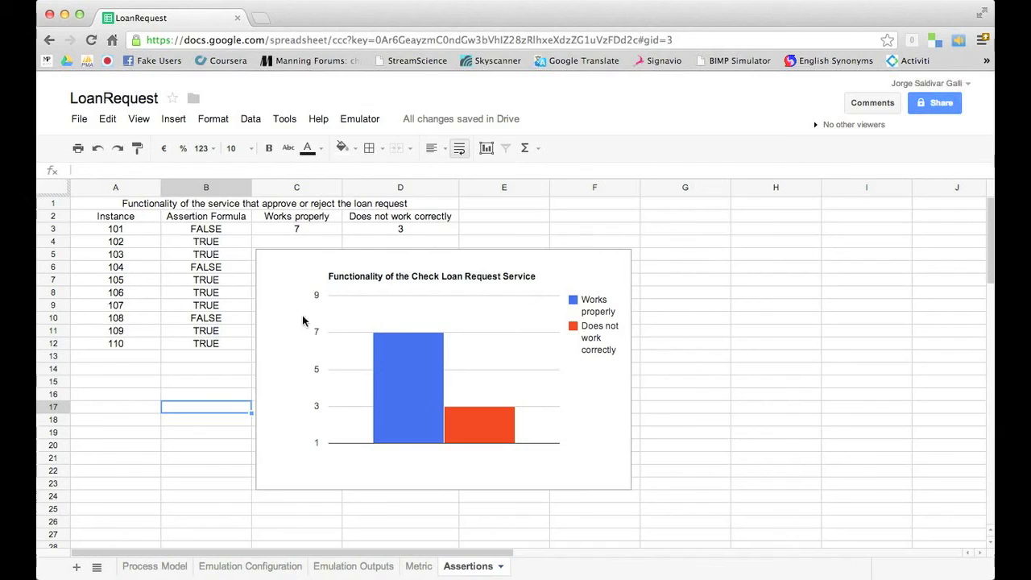
pyautogui.click(207, 228)
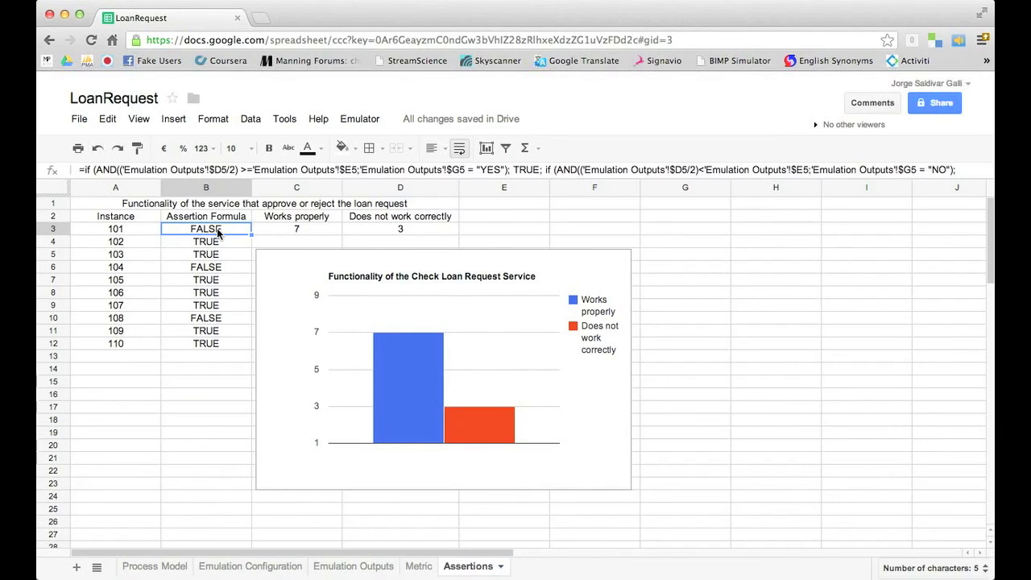
pyautogui.doubleClick(218, 232)
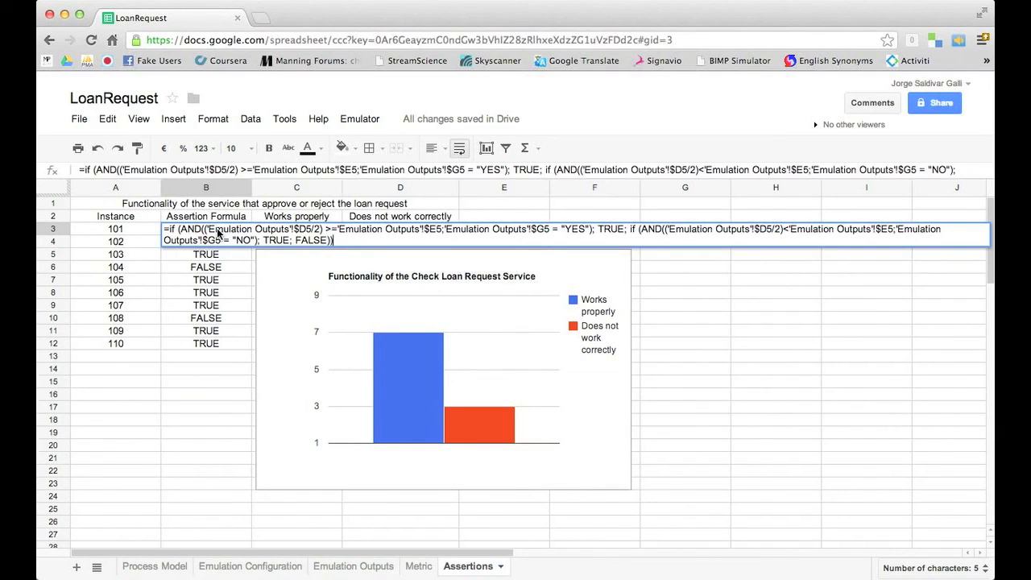